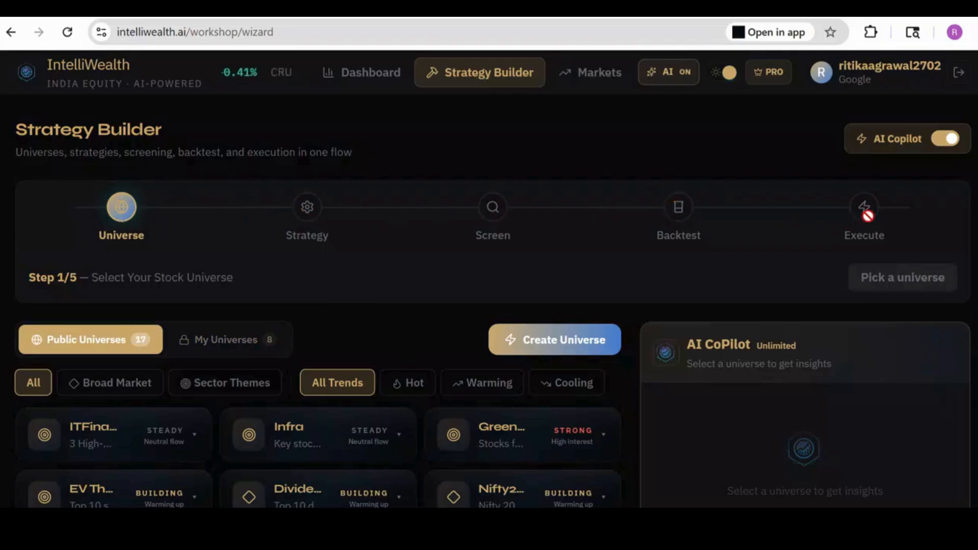
Step: Browse the public stock universes and select Nifty500 as the universe for the strategy
{"action": "scroll", "coordinate": [469, 336], "scroll_direction": "down", "scroll_amount": 2}
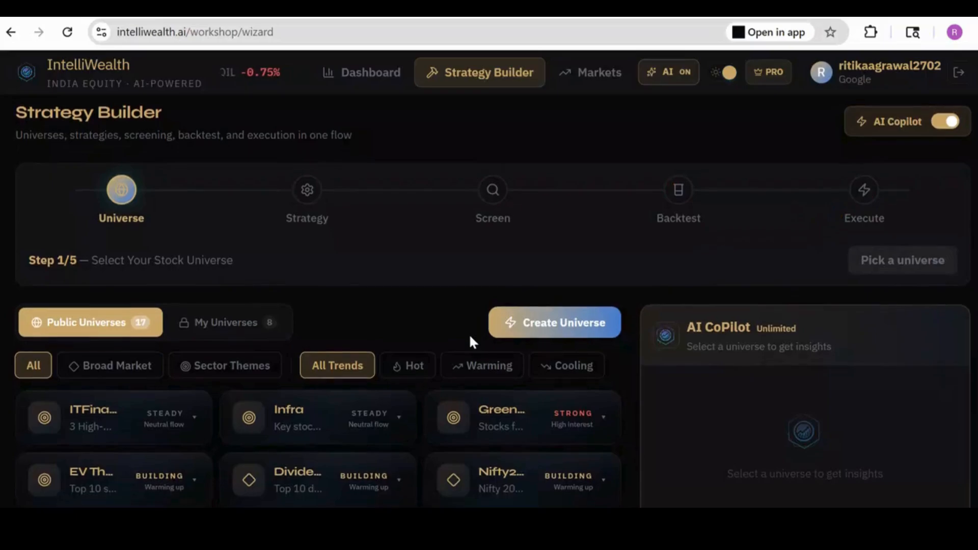
{"action": "scroll", "coordinate": [468, 333], "scroll_direction": "down", "scroll_amount": 1}
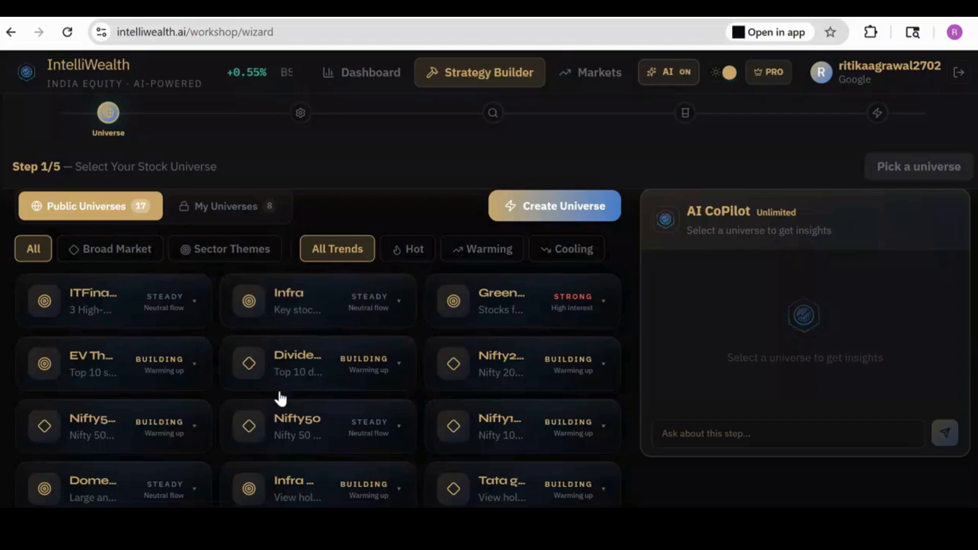
{"action": "scroll", "coordinate": [279, 395], "scroll_direction": "down", "scroll_amount": 3}
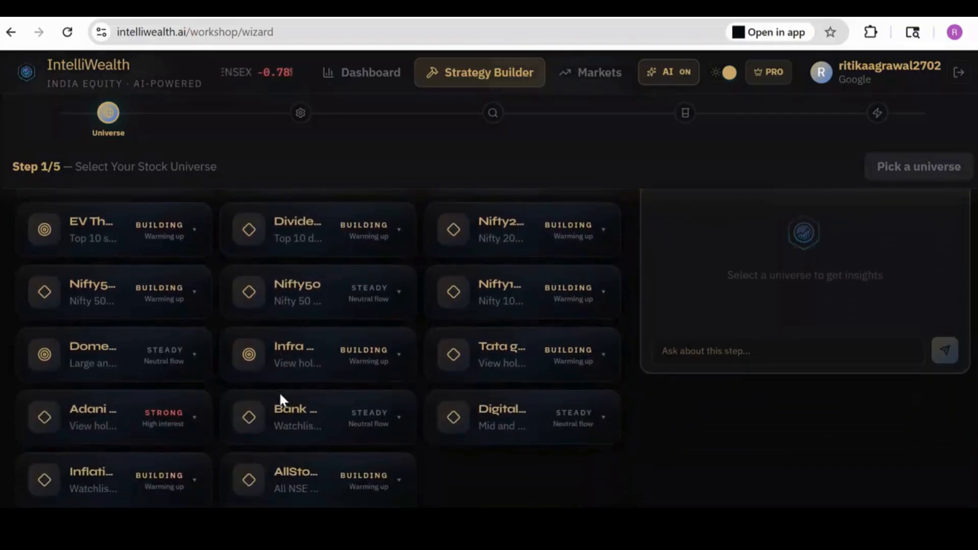
{"action": "scroll", "coordinate": [280, 396], "scroll_direction": "up", "scroll_amount": 3}
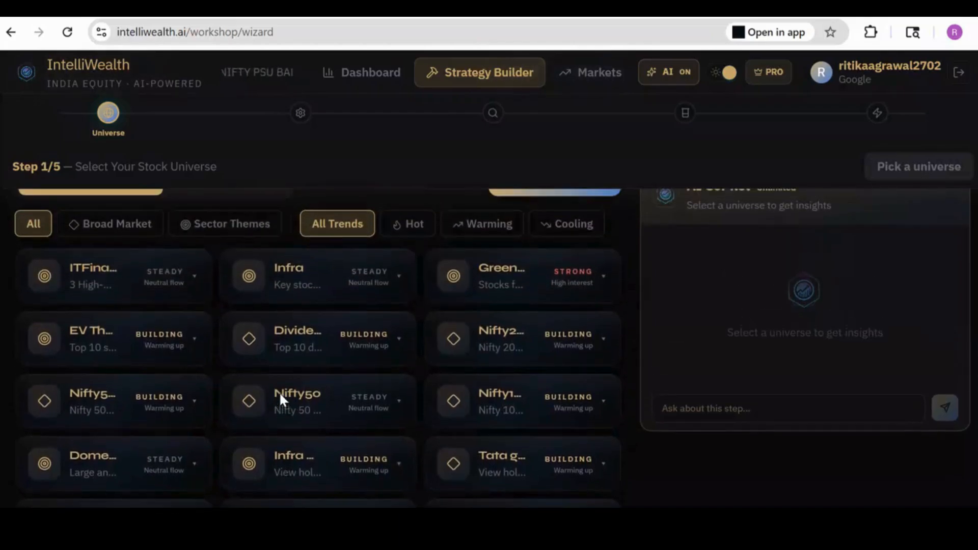
{"action": "scroll", "coordinate": [280, 396], "scroll_direction": "down", "scroll_amount": 1}
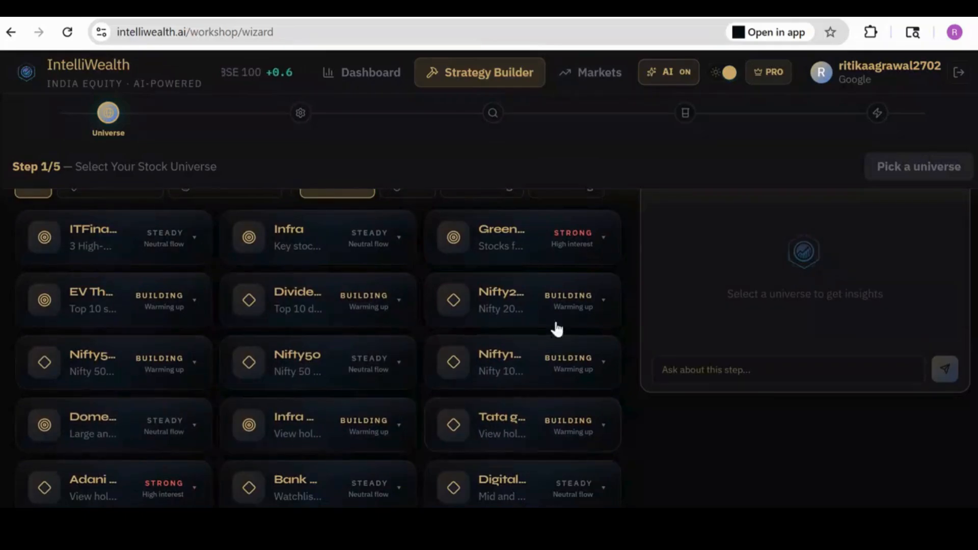
{"action": "scroll", "coordinate": [572, 455], "scroll_direction": "down", "scroll_amount": 2}
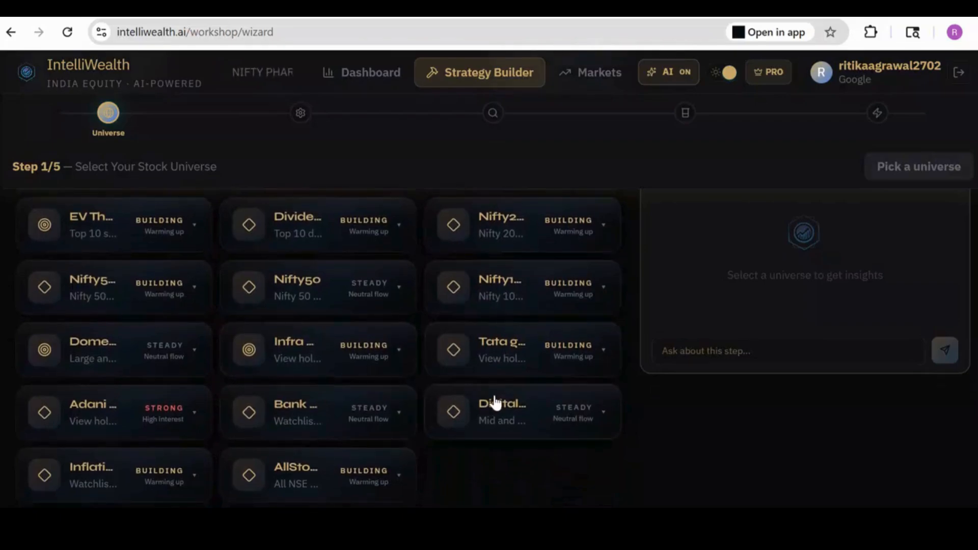
{"action": "scroll", "coordinate": [501, 403], "scroll_direction": "up", "scroll_amount": 2}
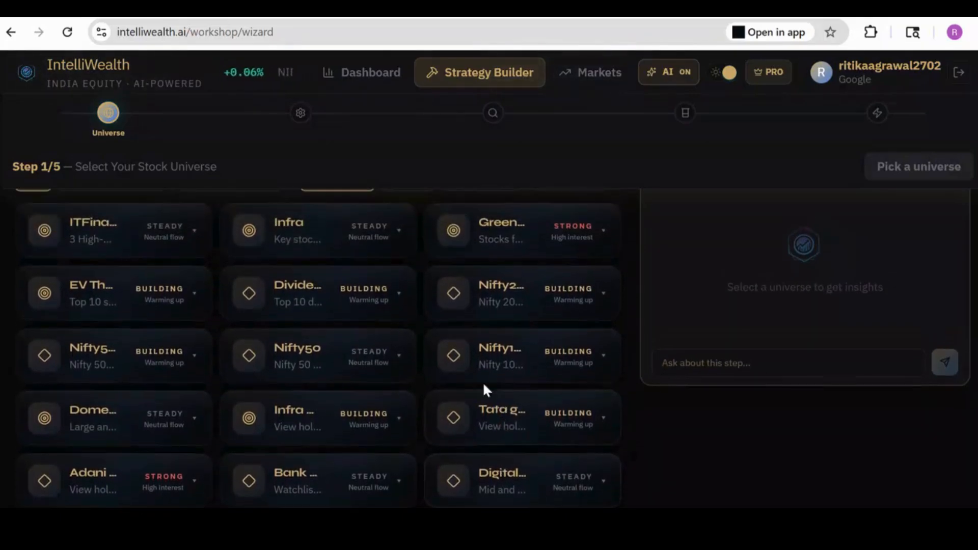
{"action": "left_click", "coordinate": [186, 368]}
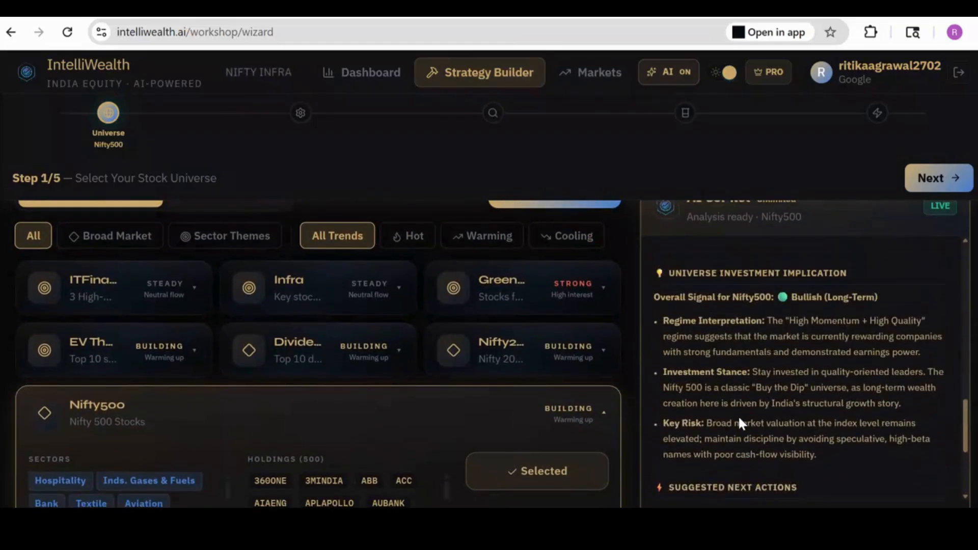
Step: Read the AI CoPilot's market snapshot and investment analysis for Nifty500, and proceed to choosing a strategy
{"action": "scroll", "coordinate": [740, 418], "scroll_direction": "up", "scroll_amount": 10}
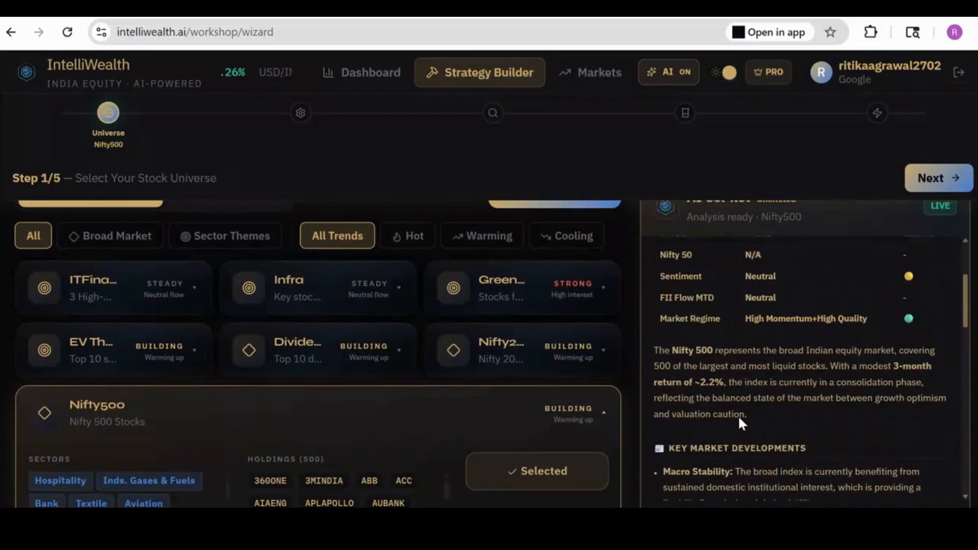
{"action": "scroll", "coordinate": [740, 417], "scroll_direction": "up", "scroll_amount": 3}
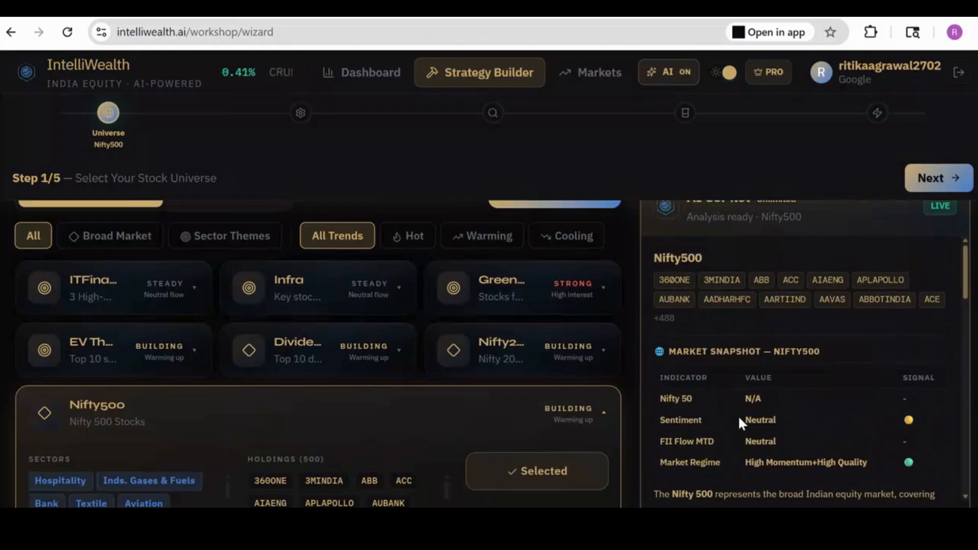
{"action": "scroll", "coordinate": [634, 303], "scroll_direction": "down", "scroll_amount": 3}
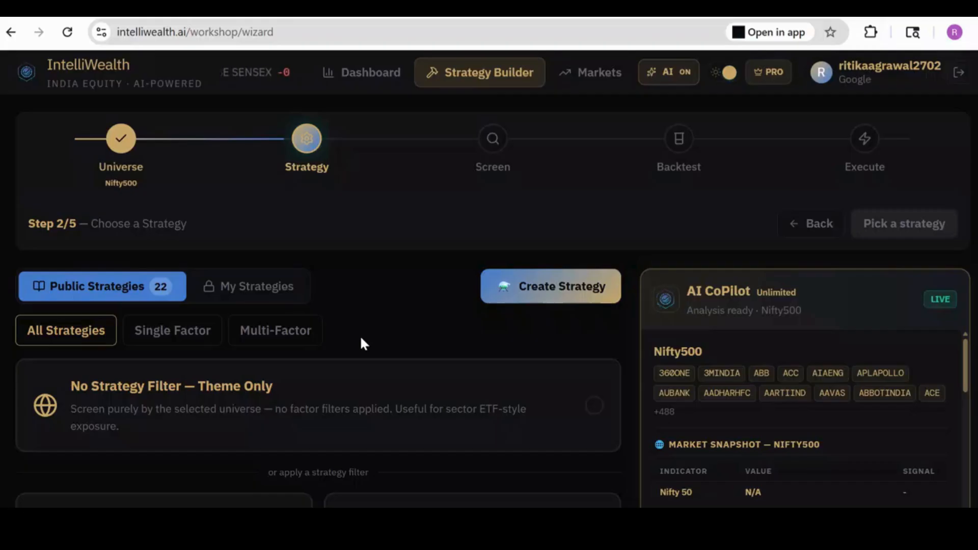
Step: Look through the public strategies, comparing their descriptions and risk levels
{"action": "scroll", "coordinate": [360, 341], "scroll_direction": "down", "scroll_amount": 3}
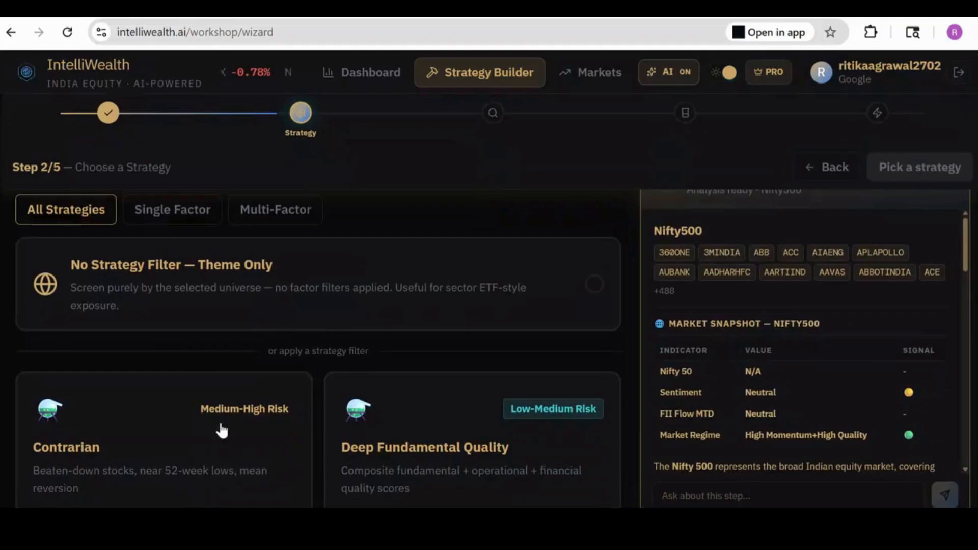
{"action": "scroll", "coordinate": [262, 459], "scroll_direction": "down", "scroll_amount": 2}
{"action": "scroll", "coordinate": [408, 426], "scroll_direction": "down", "scroll_amount": 3}
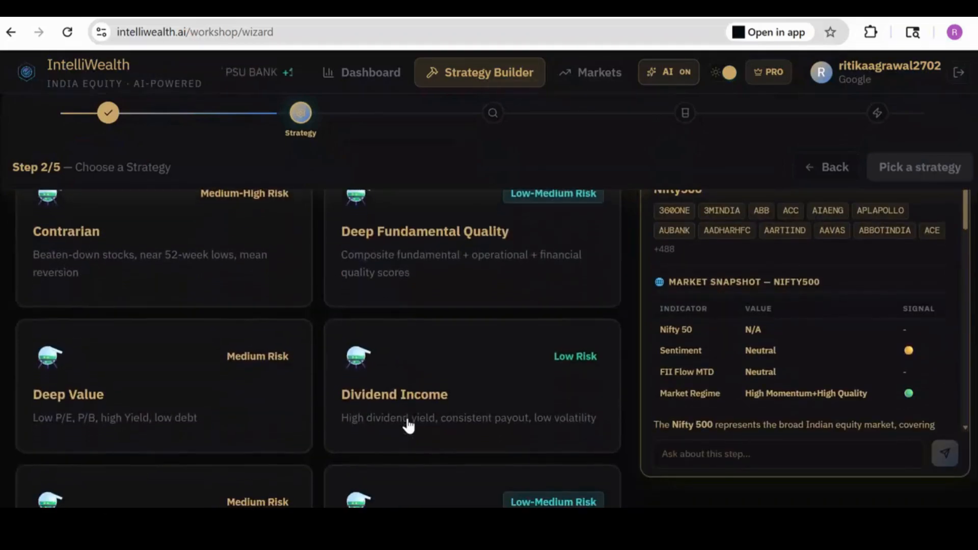
{"action": "scroll", "coordinate": [415, 422], "scroll_direction": "down", "scroll_amount": 3}
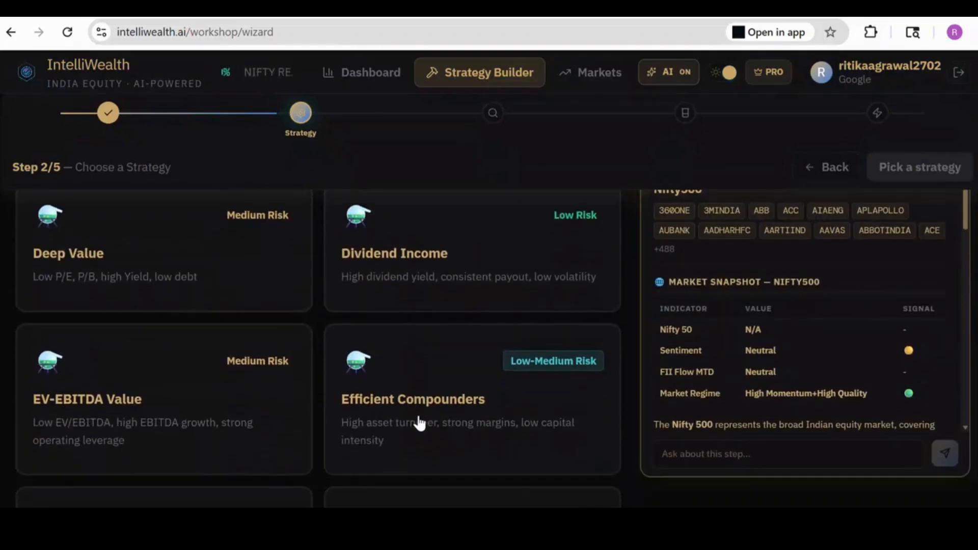
{"action": "scroll", "coordinate": [399, 461], "scroll_direction": "down", "scroll_amount": 8}
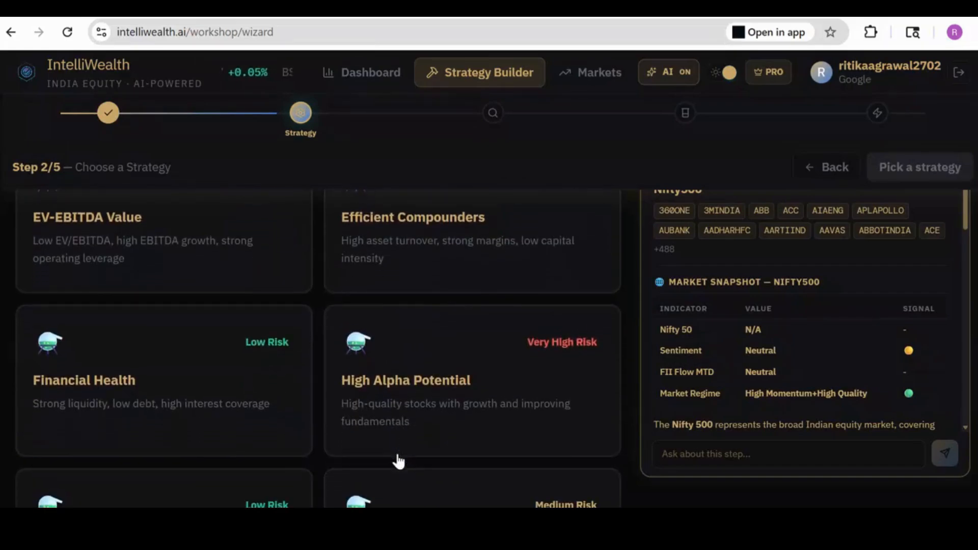
{"action": "scroll", "coordinate": [401, 460], "scroll_direction": "down", "scroll_amount": 3}
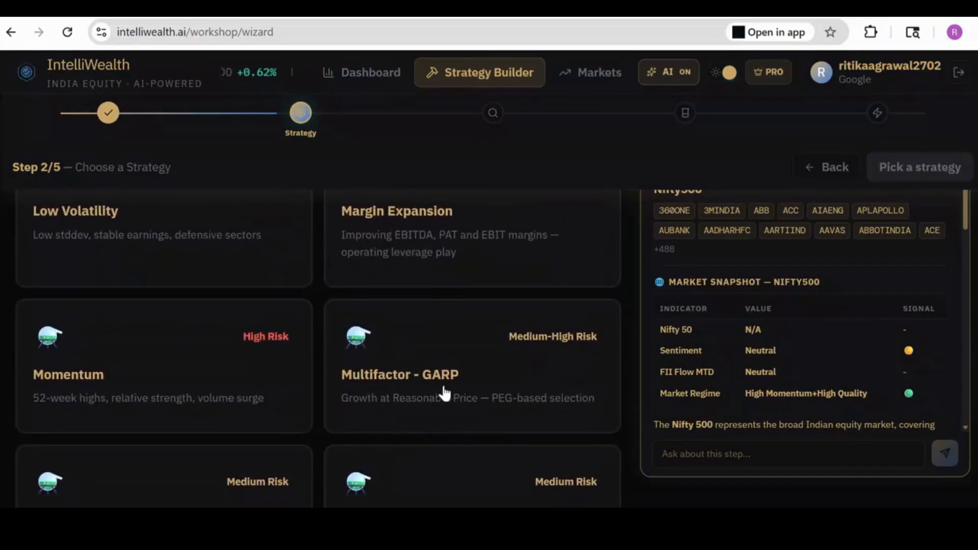
{"action": "scroll", "coordinate": [437, 430], "scroll_direction": "down", "scroll_amount": 3}
{"action": "scroll", "coordinate": [439, 432], "scroll_direction": "up", "scroll_amount": 10}
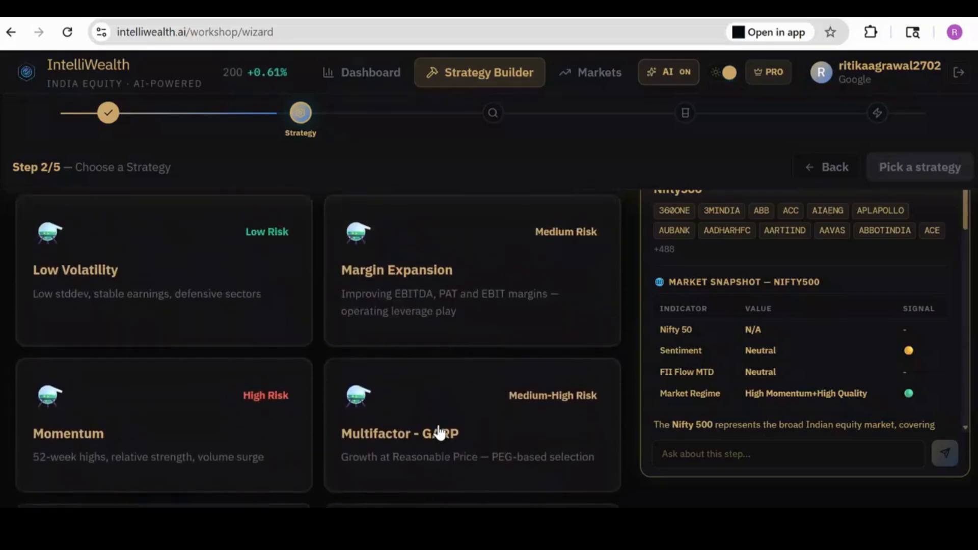
{"action": "scroll", "coordinate": [439, 431], "scroll_direction": "up", "scroll_amount": 6}
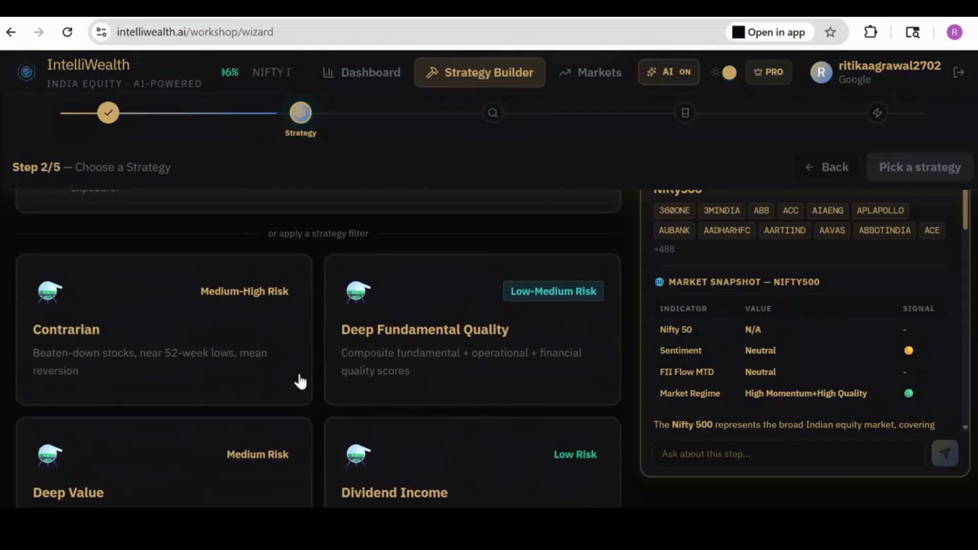
{"action": "scroll", "coordinate": [477, 433], "scroll_direction": "down", "scroll_amount": 3}
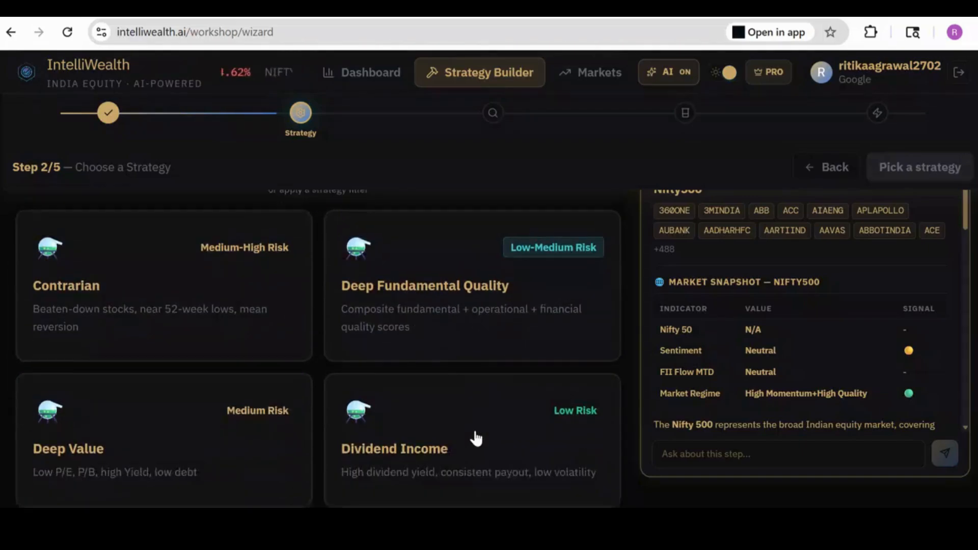
{"action": "scroll", "coordinate": [477, 439], "scroll_direction": "up", "scroll_amount": 2}
{"action": "scroll", "coordinate": [476, 439], "scroll_direction": "up", "scroll_amount": 1}
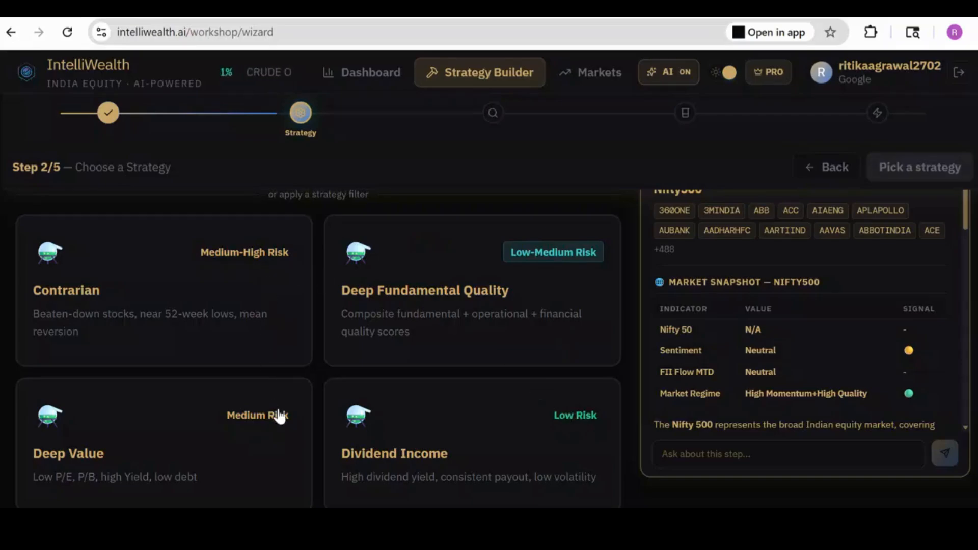
Step: Select the Multifactor - GARP strategy from the public strategies
{"action": "scroll", "coordinate": [423, 430], "scroll_direction": "down", "scroll_amount": 10}
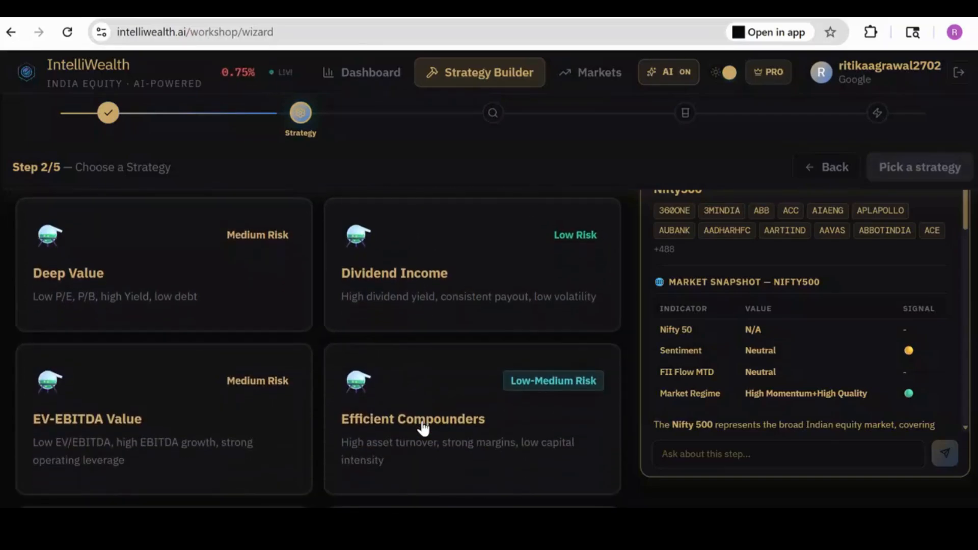
{"action": "scroll", "coordinate": [423, 430], "scroll_direction": "down", "scroll_amount": 4}
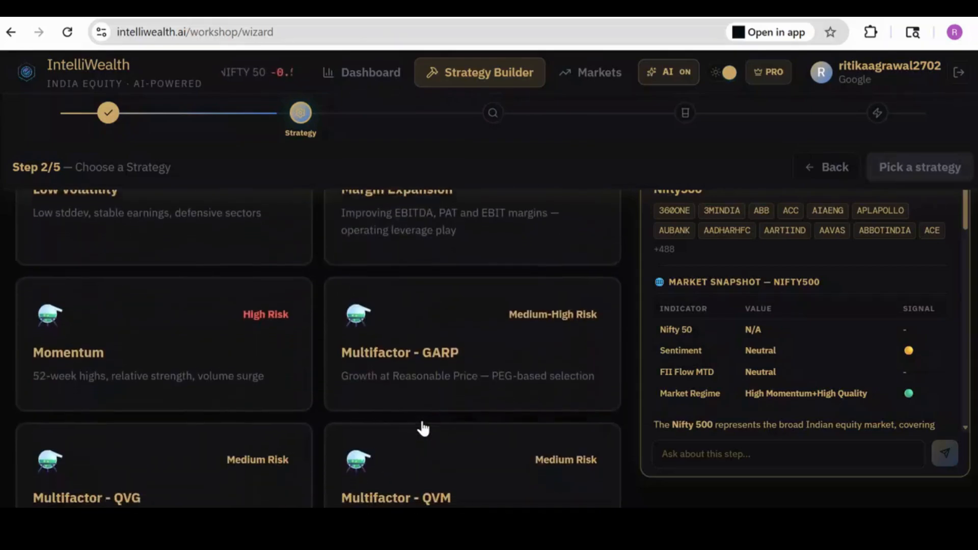
{"action": "left_click", "coordinate": [575, 347]}
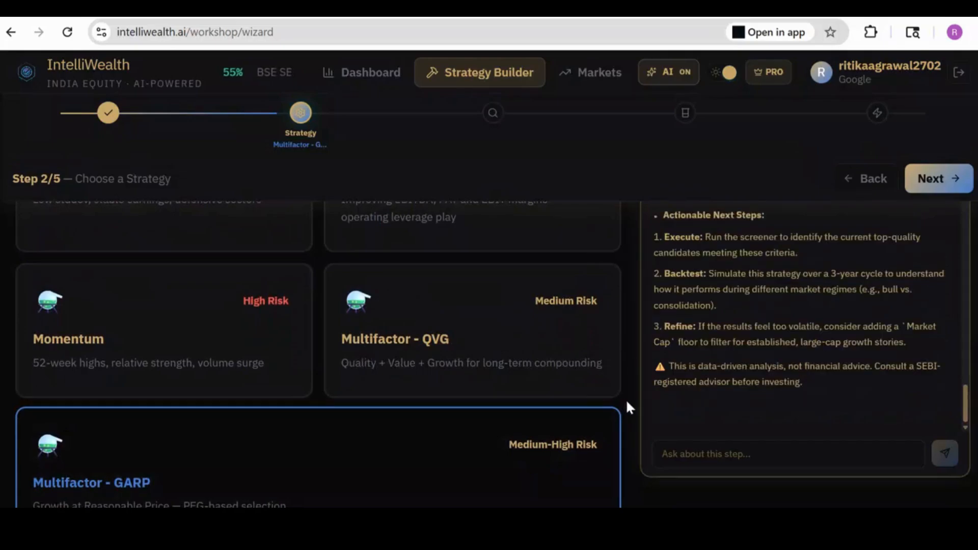
Step: Review the Multifactor - GARP screener rules and the AI recommendation, and proceed to screening the stocks
{"action": "scroll", "coordinate": [629, 407], "scroll_direction": "down", "scroll_amount": 2}
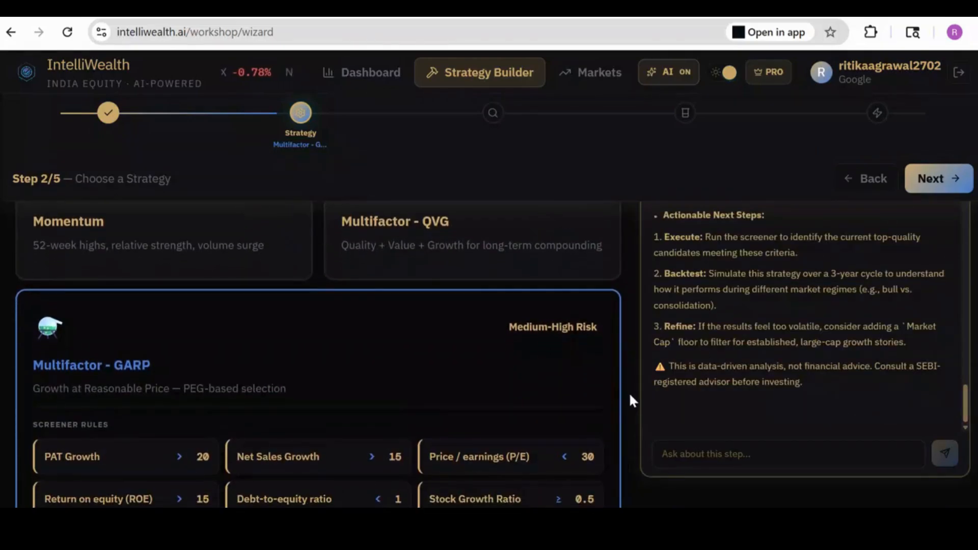
{"action": "scroll", "coordinate": [630, 401], "scroll_direction": "down", "scroll_amount": 2}
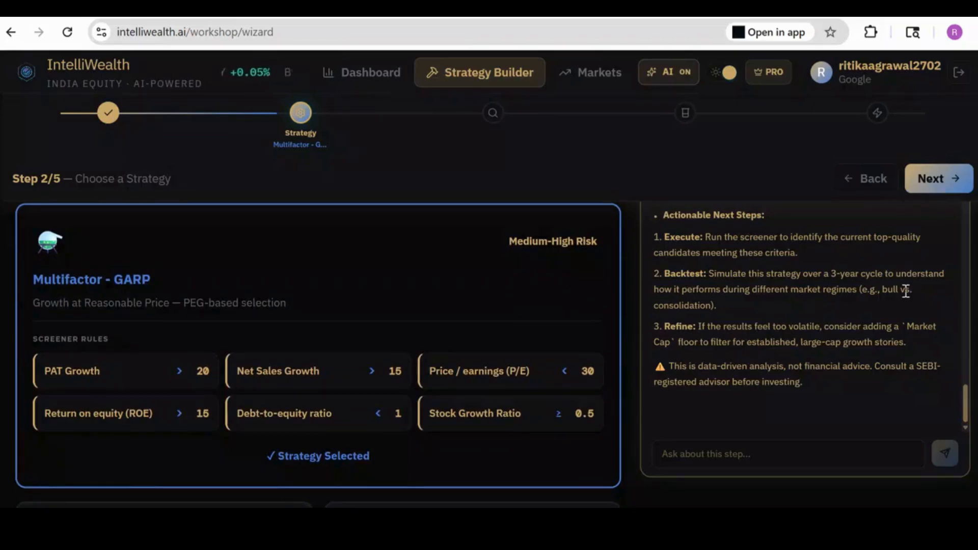
{"action": "scroll", "coordinate": [905, 291], "scroll_direction": "up", "scroll_amount": 10}
{"action": "scroll", "coordinate": [905, 292], "scroll_direction": "down", "scroll_amount": 4}
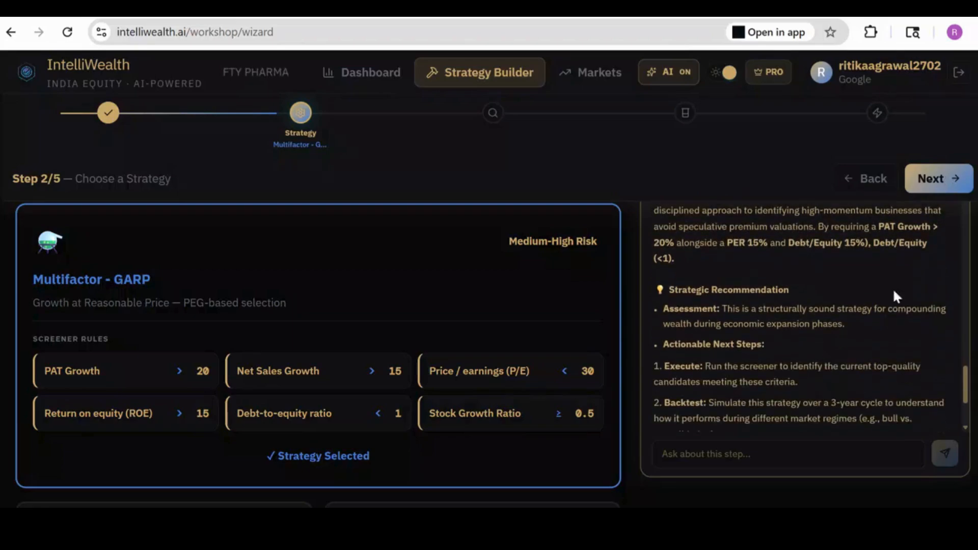
{"action": "left_click", "coordinate": [932, 187]}
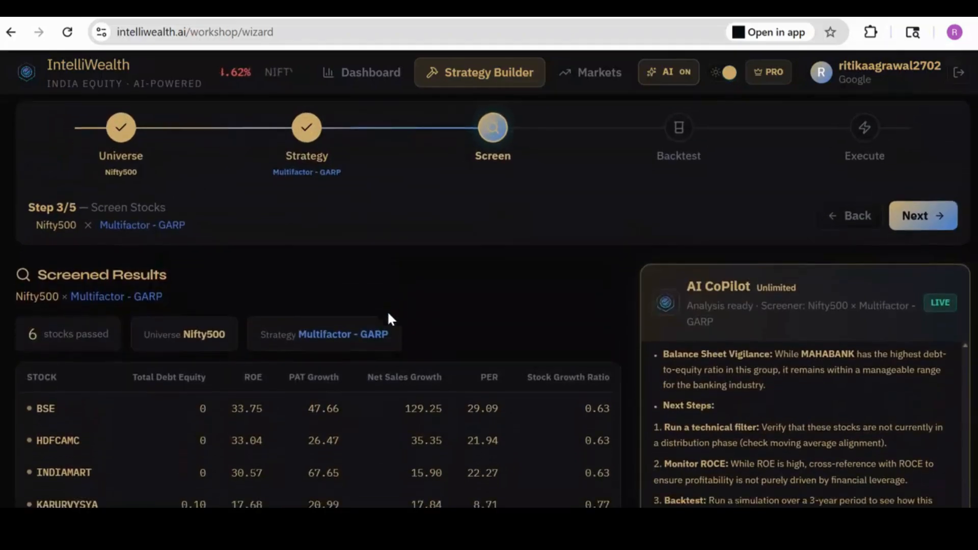
Step: Examine the screened stocks' metrics for Nifty500 with Multifactor - GARP, along with the AI CoPilot's strategy assessment and quality scorecard
{"action": "scroll", "coordinate": [389, 314], "scroll_direction": "down", "scroll_amount": 2}
{"action": "scroll", "coordinate": [389, 314], "scroll_direction": "up", "scroll_amount": 1}
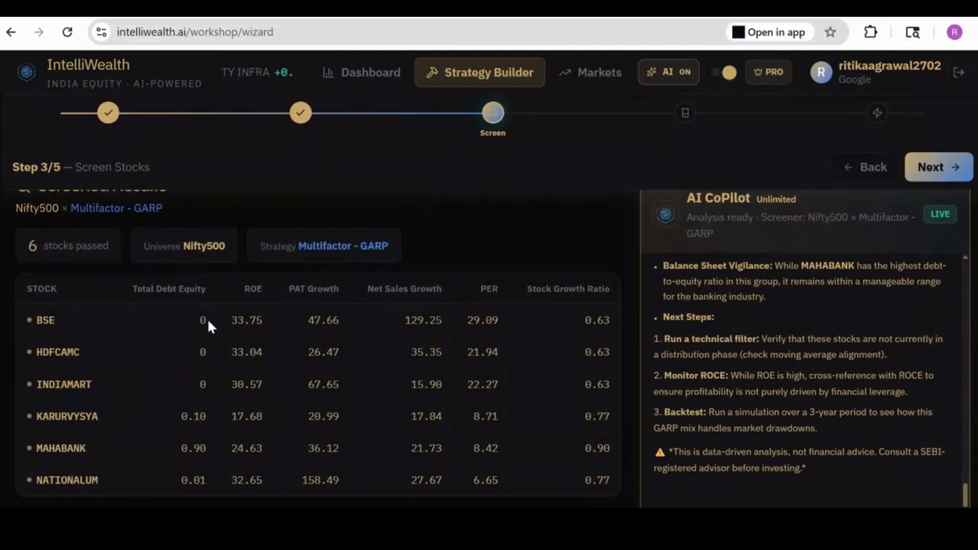
{"action": "scroll", "coordinate": [208, 323], "scroll_direction": "down", "scroll_amount": 1}
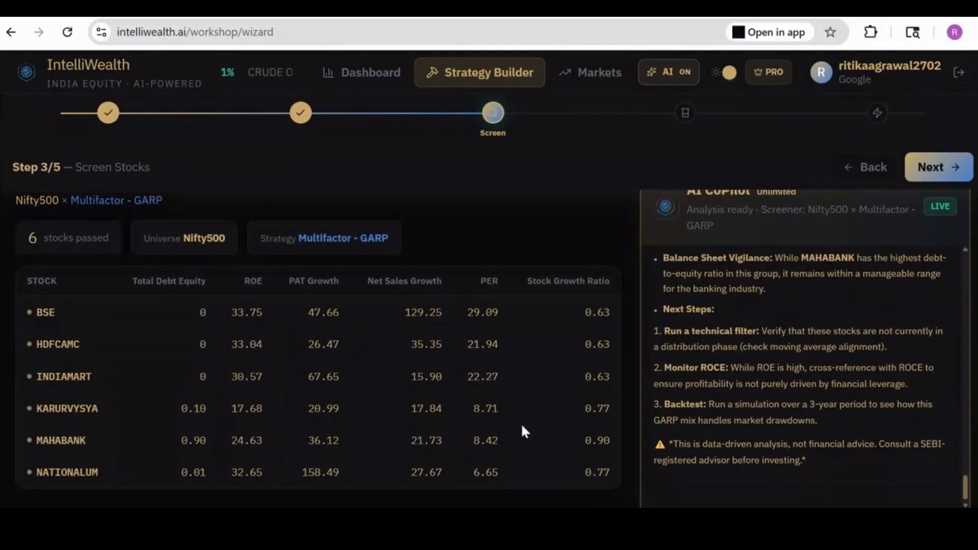
{"action": "scroll", "coordinate": [700, 406], "scroll_direction": "up", "scroll_amount": 4}
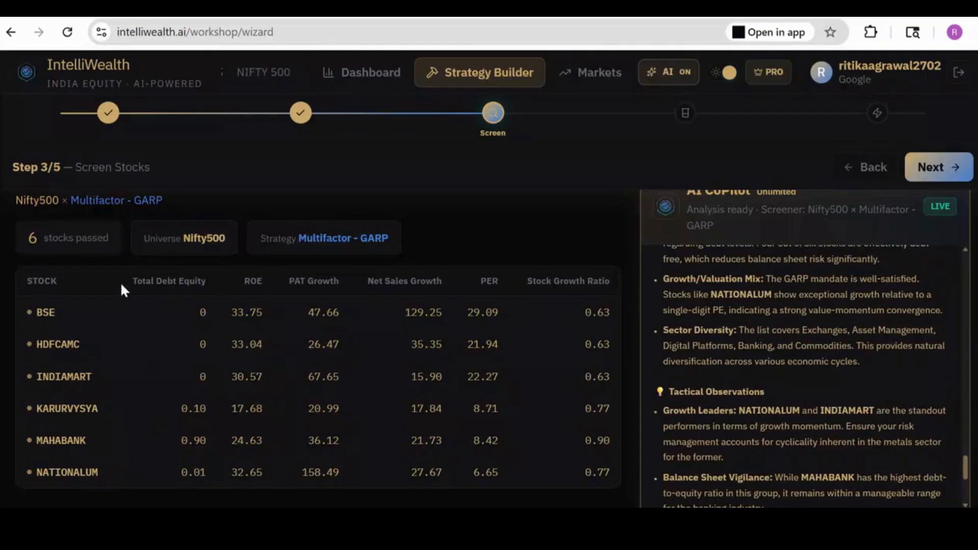
{"action": "scroll", "coordinate": [622, 240], "scroll_direction": "up", "scroll_amount": 3}
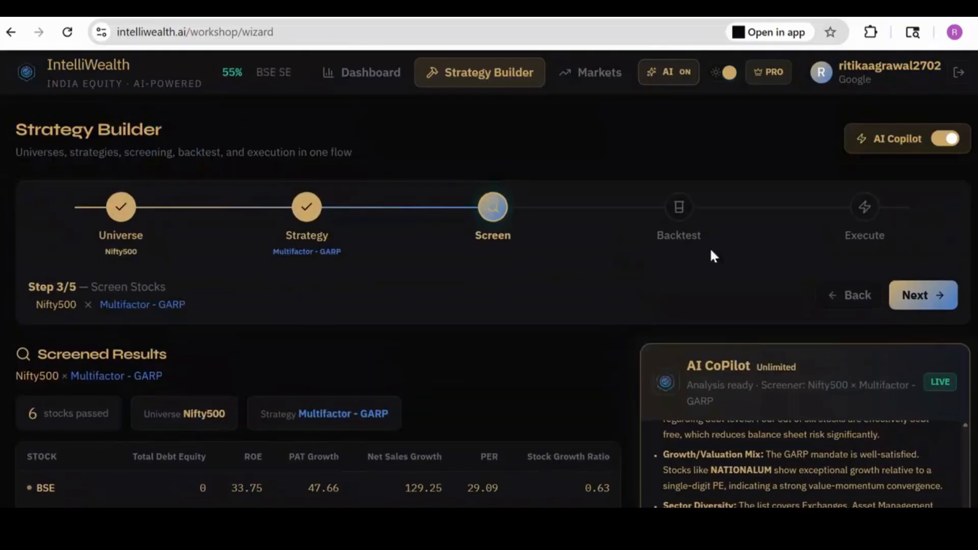
{"action": "scroll", "coordinate": [619, 386], "scroll_direction": "down", "scroll_amount": 4}
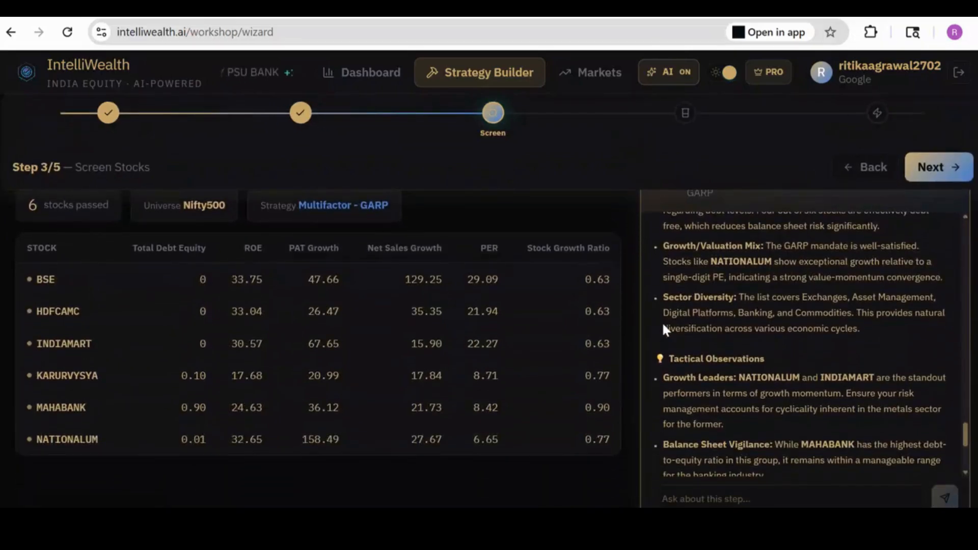
{"action": "scroll", "coordinate": [795, 328], "scroll_direction": "up", "scroll_amount": 3}
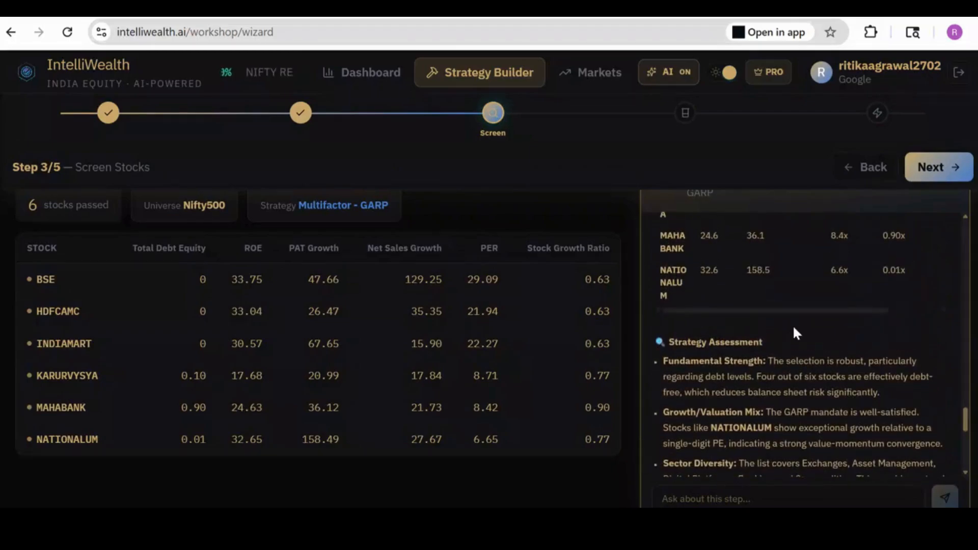
{"action": "scroll", "coordinate": [794, 328], "scroll_direction": "up", "scroll_amount": 4}
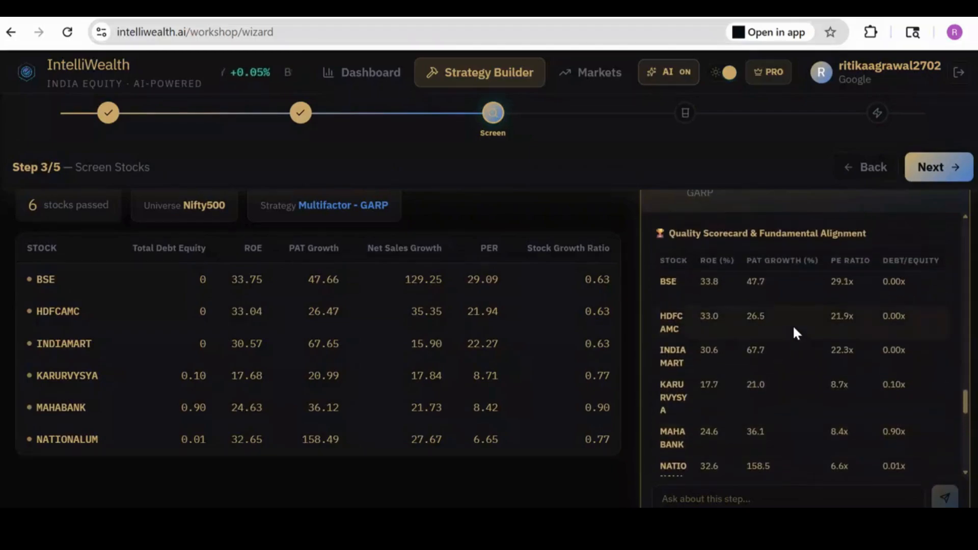
{"action": "scroll", "coordinate": [793, 325], "scroll_direction": "up", "scroll_amount": 7}
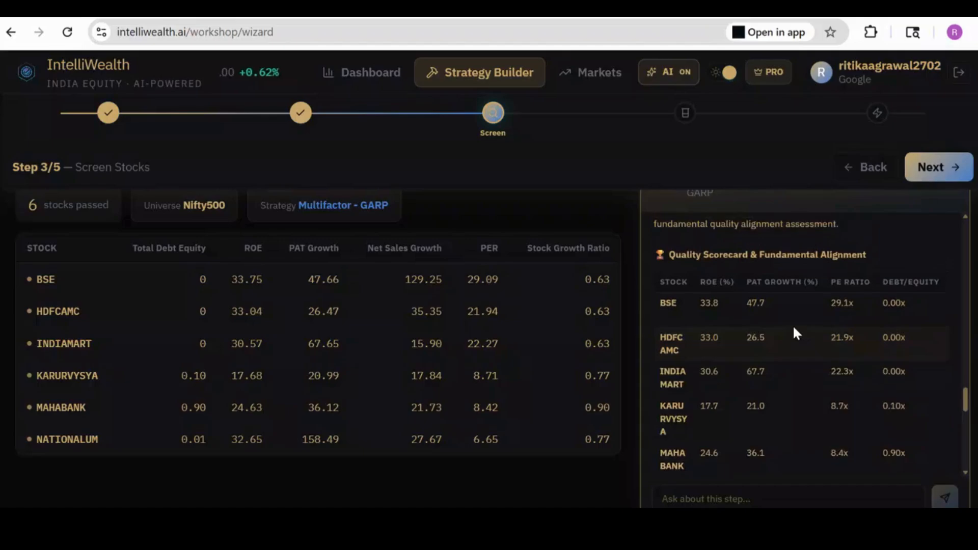
Step: Read the AI CoPilot's scorecard, tactical observations and next steps for the screened stocks, and proceed to the backtest
{"action": "scroll", "coordinate": [809, 247], "scroll_direction": "down", "scroll_amount": 10}
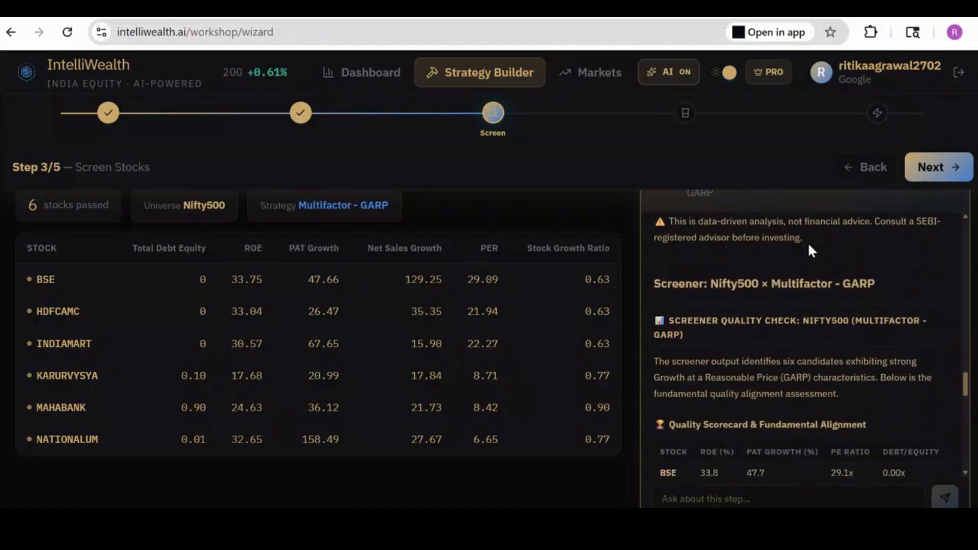
{"action": "scroll", "coordinate": [812, 250], "scroll_direction": "down", "scroll_amount": 8}
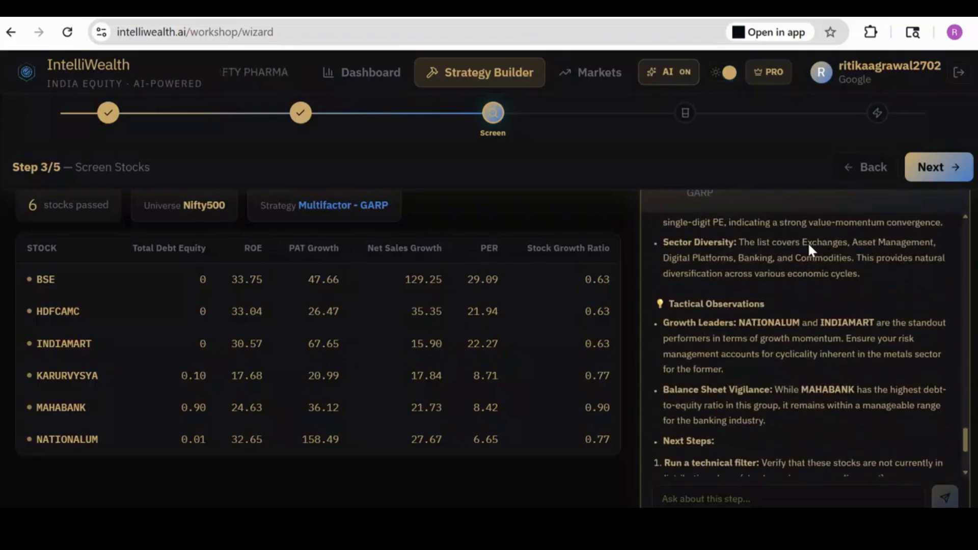
{"action": "left_click", "coordinate": [948, 171]}
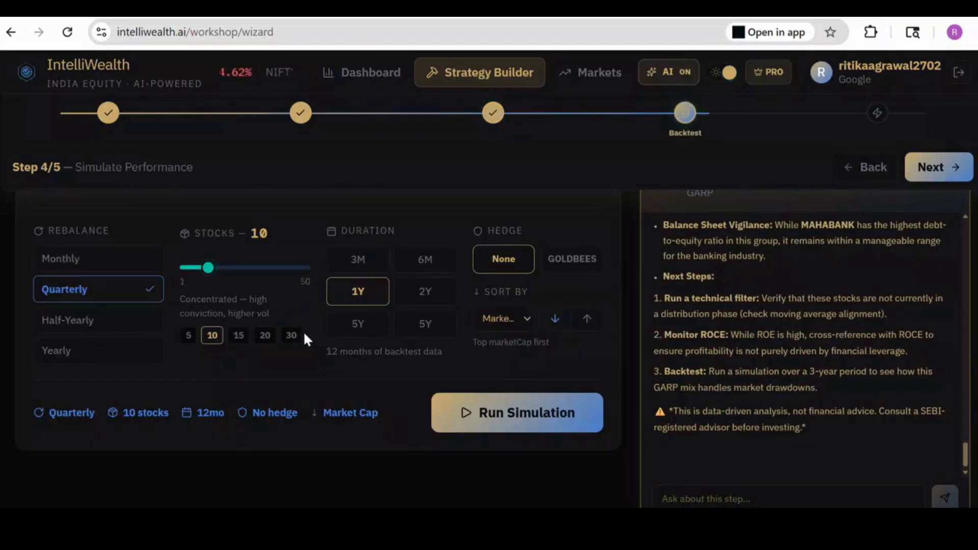
Step: Run a 1-year simulation of the strategy with quarterly rebalancing, 10 stocks, no hedge and sorting by market cap
{"action": "left_click", "coordinate": [488, 427]}
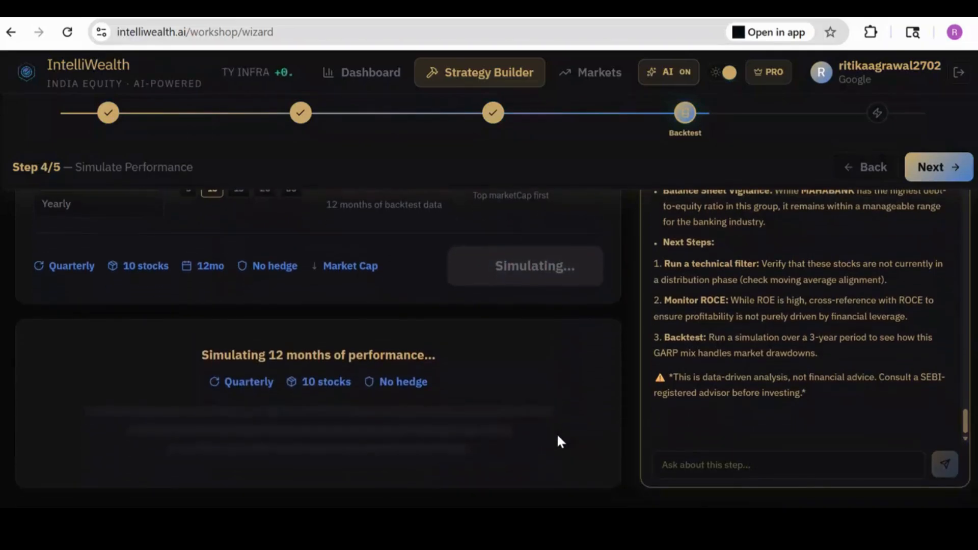
{"action": "scroll", "coordinate": [492, 365], "scroll_direction": "up", "scroll_amount": 2}
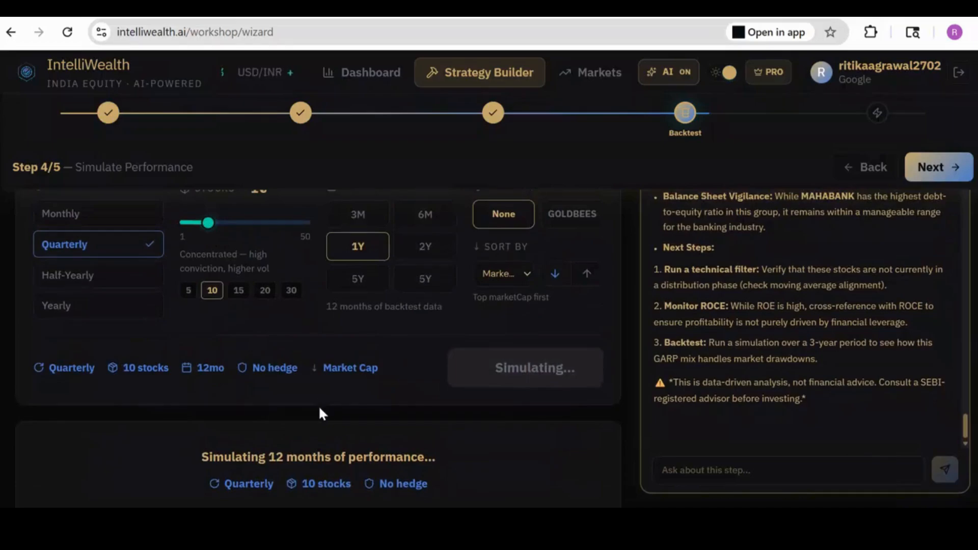
{"action": "scroll", "coordinate": [319, 405], "scroll_direction": "up", "scroll_amount": 1}
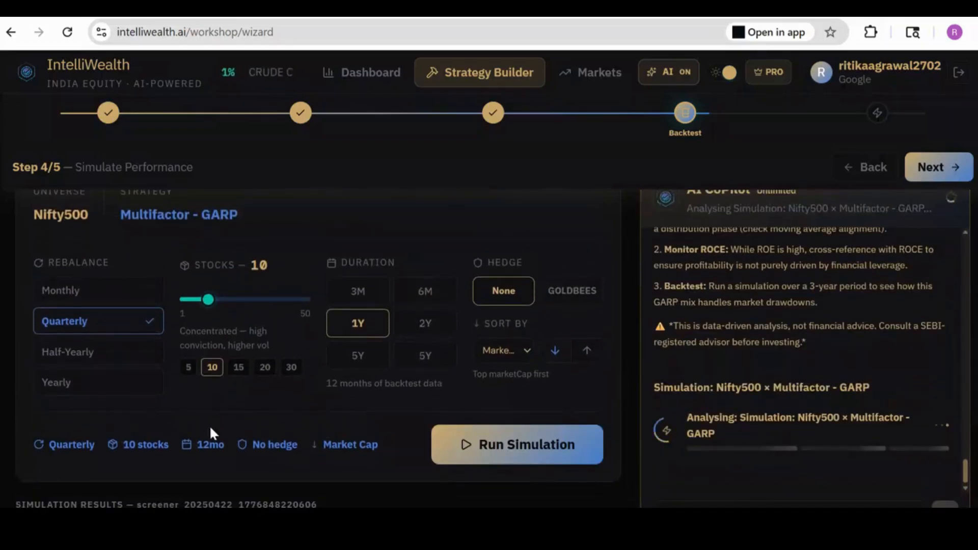
Step: Examine the simulation's return, alpha, drawdown, Sharpe ratio and win rate, and the cumulative return chart against the index
{"action": "scroll", "coordinate": [423, 441], "scroll_direction": "down", "scroll_amount": 2}
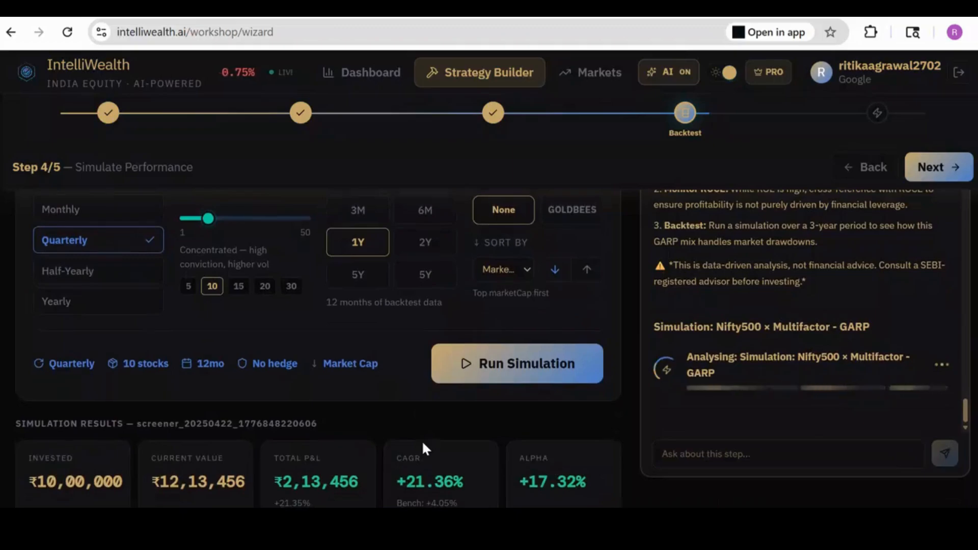
{"action": "scroll", "coordinate": [422, 440], "scroll_direction": "up", "scroll_amount": 1}
{"action": "scroll", "coordinate": [411, 423], "scroll_direction": "down", "scroll_amount": 5}
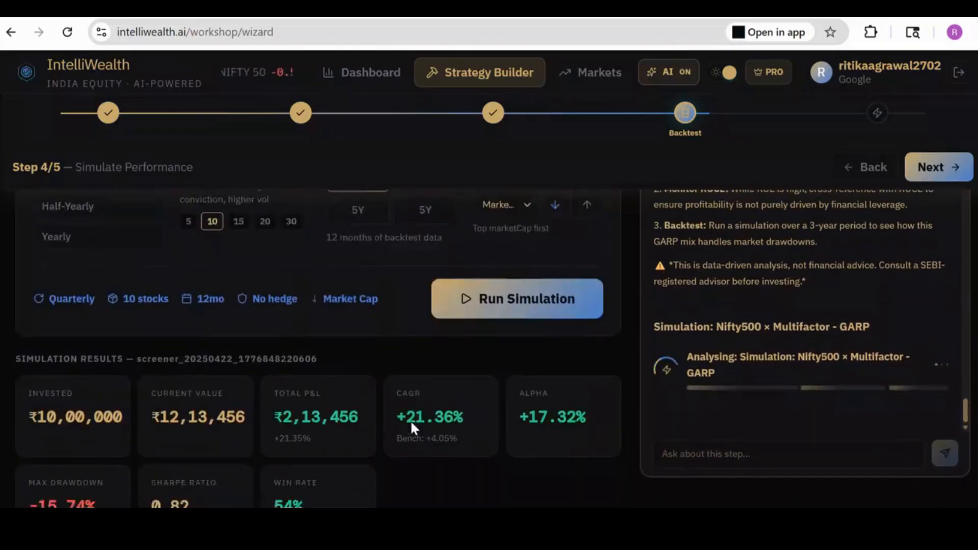
{"action": "scroll", "coordinate": [412, 424], "scroll_direction": "down", "scroll_amount": 2}
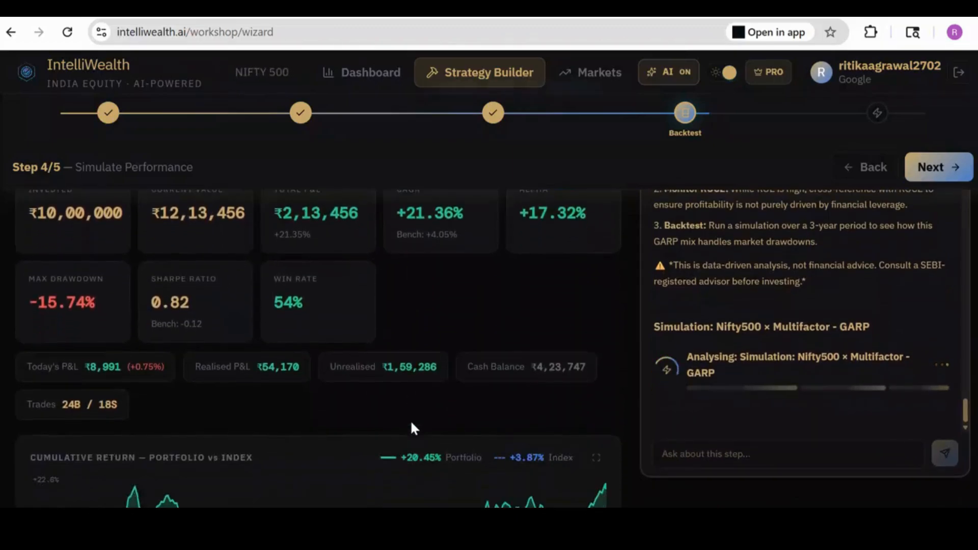
{"action": "scroll", "coordinate": [411, 424], "scroll_direction": "up", "scroll_amount": 1}
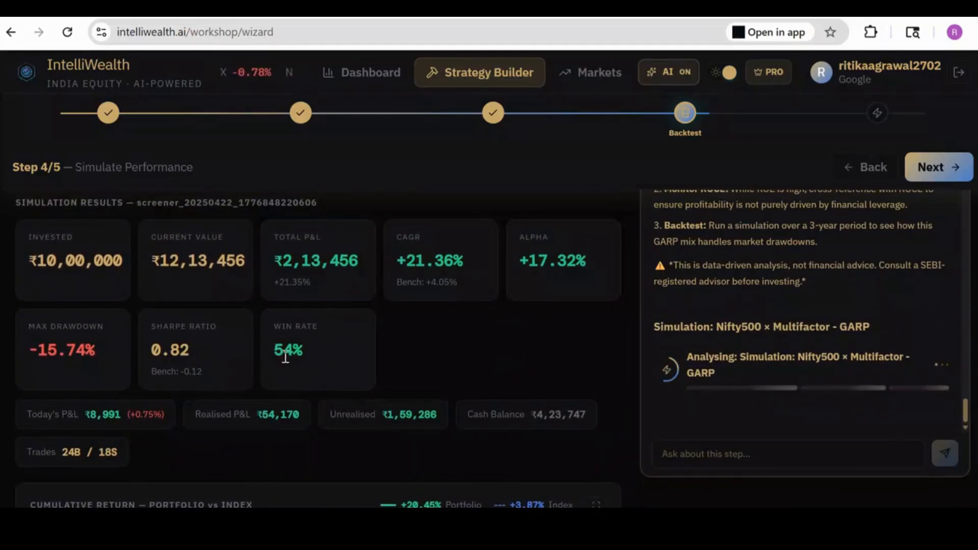
{"action": "scroll", "coordinate": [371, 436], "scroll_direction": "down", "scroll_amount": 2}
{"action": "scroll", "coordinate": [371, 436], "scroll_direction": "down", "scroll_amount": 3}
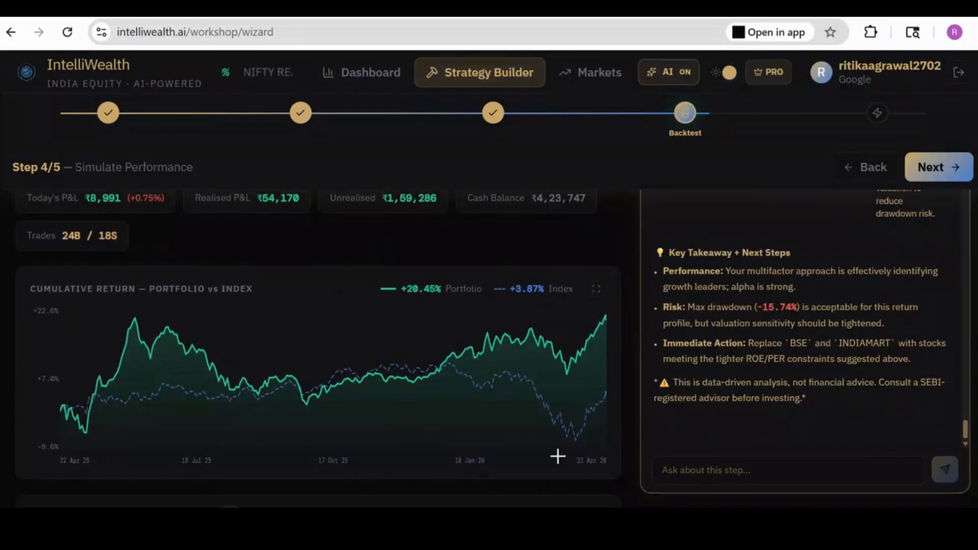
Step: Add Sales Growth, PE Ratio, ROE, Total Debt Equity and Stock Growth Ratio to the ML Filter Sweep for maximizing return
{"action": "scroll", "coordinate": [530, 408], "scroll_direction": "down", "scroll_amount": 10}
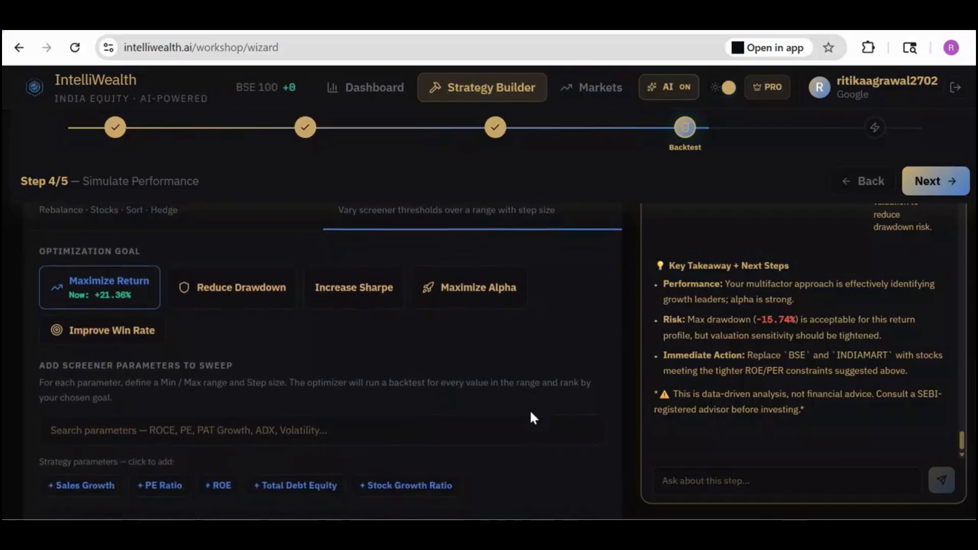
{"action": "scroll", "coordinate": [205, 350], "scroll_direction": "down", "scroll_amount": 2}
{"action": "scroll", "coordinate": [107, 408], "scroll_direction": "down", "scroll_amount": 2}
{"action": "left_click", "coordinate": [96, 349]}
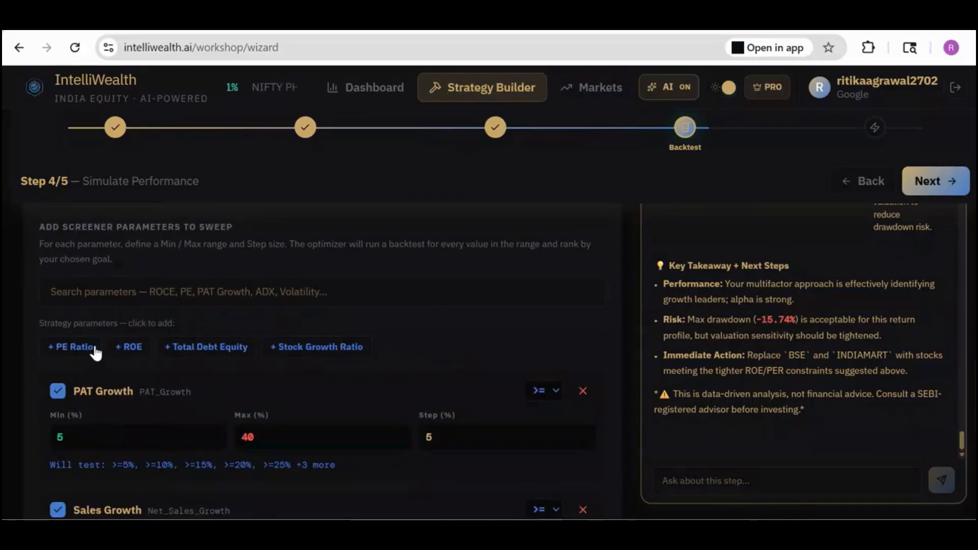
{"action": "left_click", "coordinate": [92, 348]}
{"action": "left_click", "coordinate": [71, 349]}
{"action": "left_click", "coordinate": [71, 350]}
{"action": "left_click", "coordinate": [94, 346]}
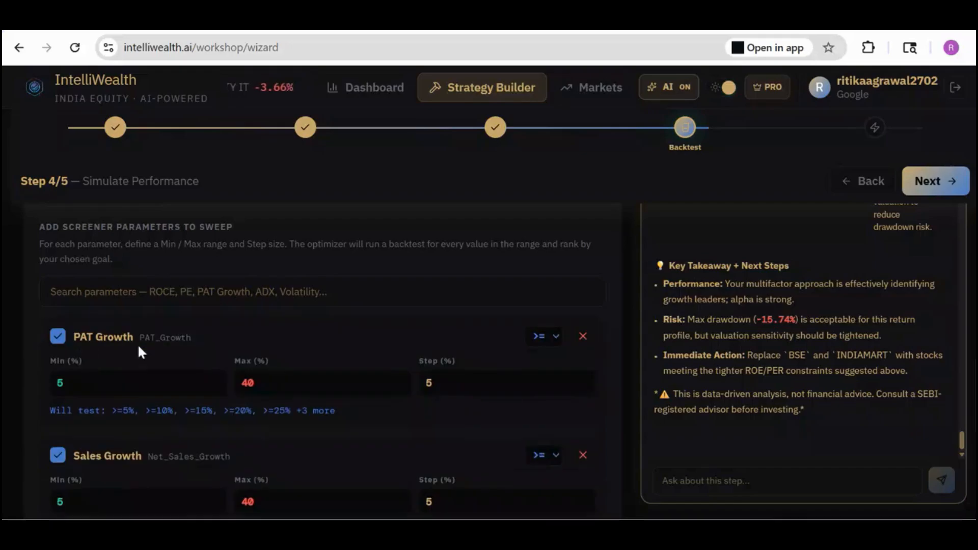
Step: Set the sweep step to 10% for both PAT Growth and Sales Growth
{"action": "scroll", "coordinate": [585, 301], "scroll_direction": "down", "scroll_amount": 2}
{"action": "left_click", "coordinate": [583, 295]}
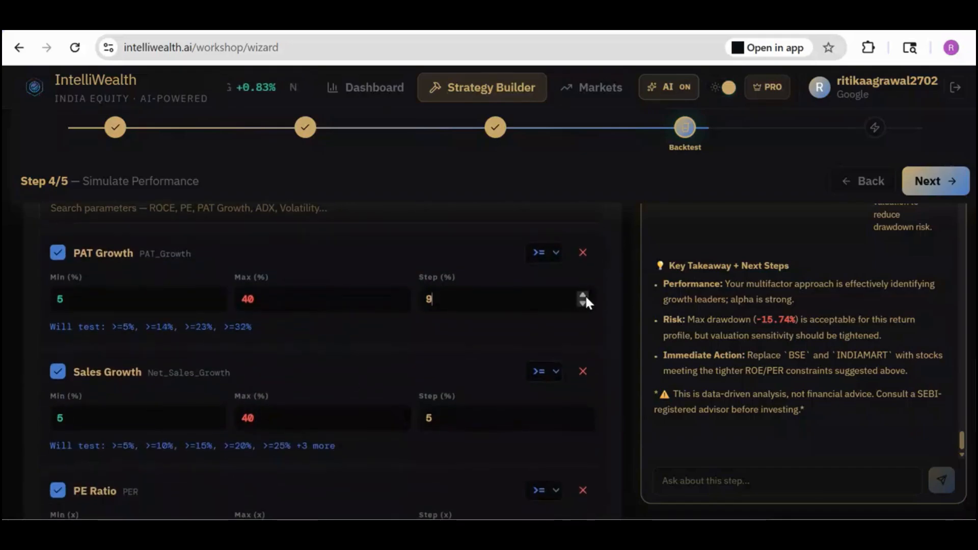
{"action": "left_click", "coordinate": [583, 415]}
{"action": "scroll", "coordinate": [546, 460], "scroll_direction": "down", "scroll_amount": 4}
{"action": "scroll", "coordinate": [406, 400], "scroll_direction": "up", "scroll_amount": 8}
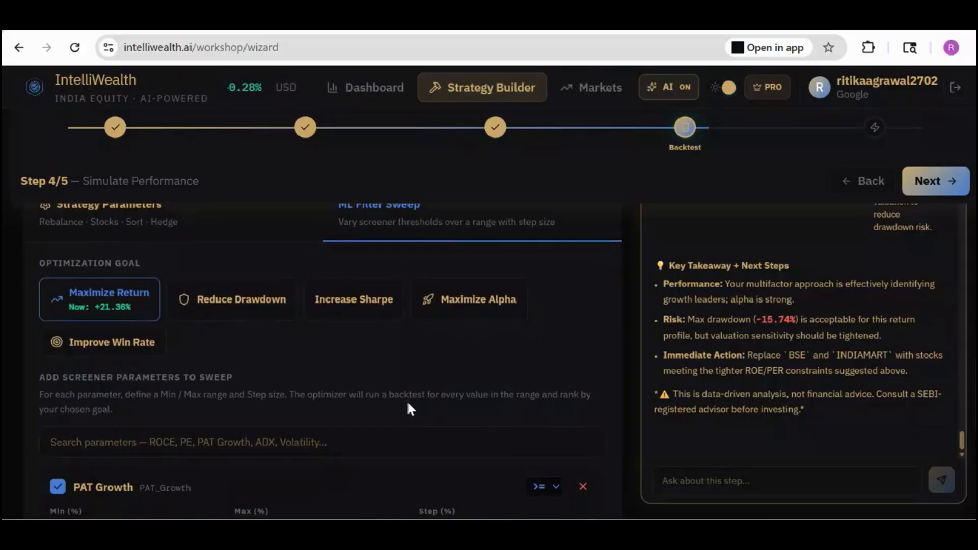
Step: Check the parameter ranges of the sweep and apply its best configuration, PAT Growth >= 15%
{"action": "scroll", "coordinate": [407, 400], "scroll_direction": "down", "scroll_amount": 3}
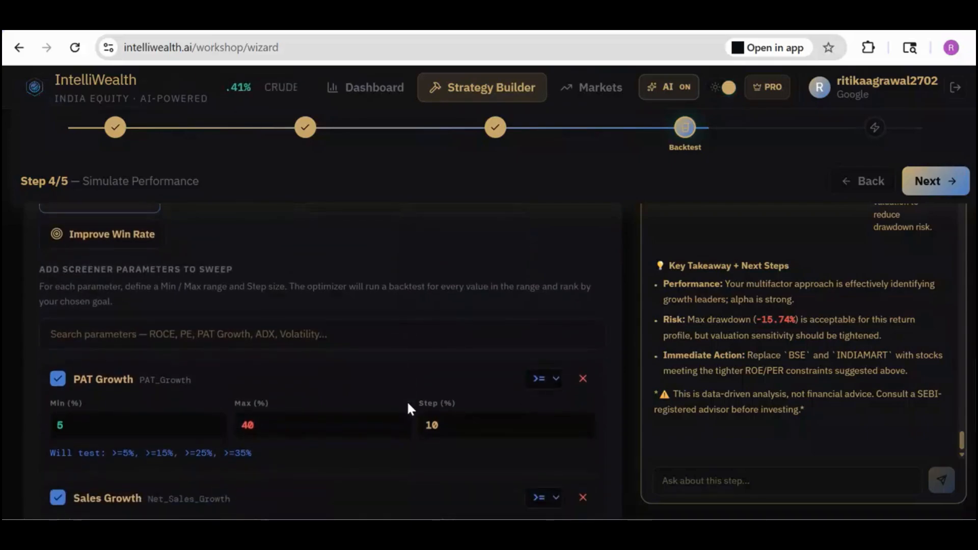
{"action": "scroll", "coordinate": [408, 407], "scroll_direction": "down", "scroll_amount": 3}
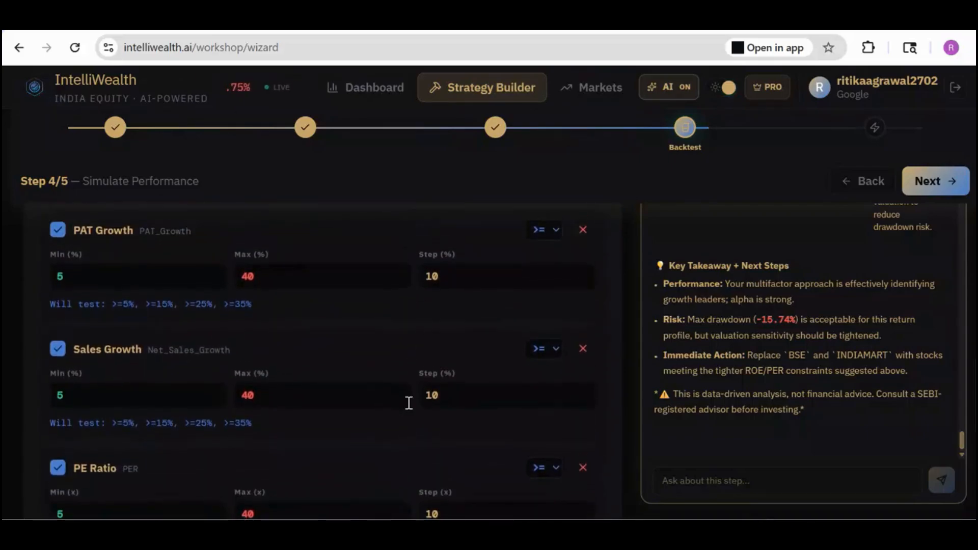
{"action": "scroll", "coordinate": [409, 402], "scroll_direction": "down", "scroll_amount": 7}
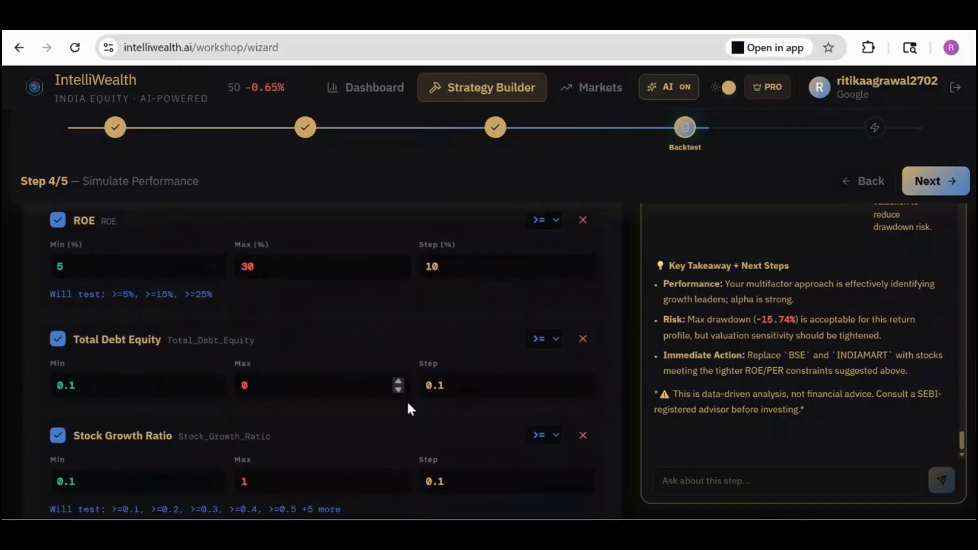
{"action": "scroll", "coordinate": [408, 407], "scroll_direction": "down", "scroll_amount": 5}
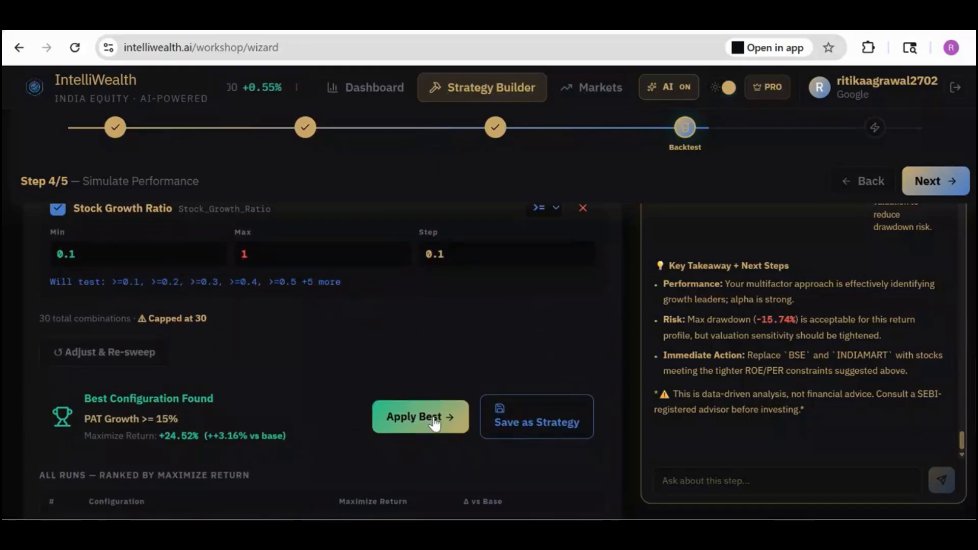
{"action": "left_click", "coordinate": [433, 422]}
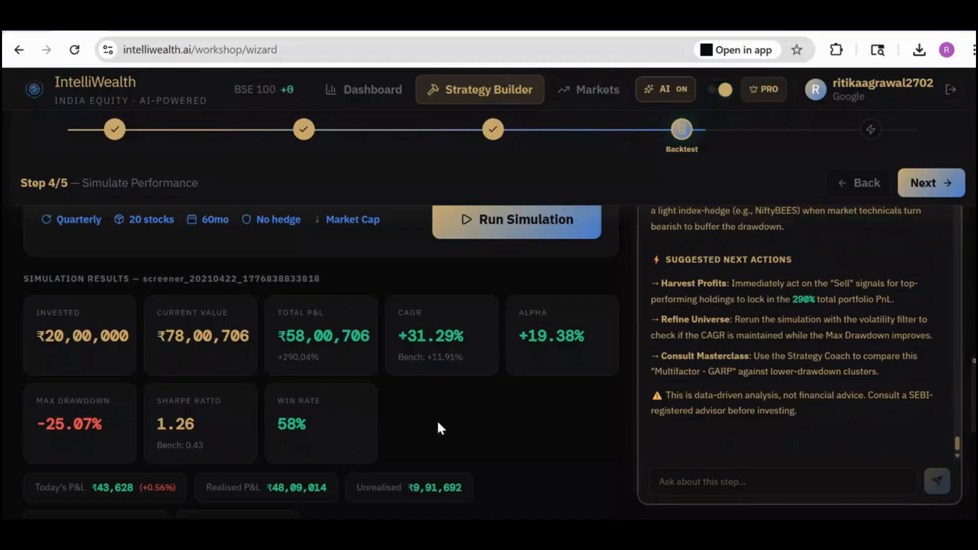
Step: Check the 60-month backtest's returns and current holdings, and save the strategy live to the dashboard as Multifactor - GARP — Nifty500
{"action": "scroll", "coordinate": [438, 423], "scroll_direction": "down", "scroll_amount": 4}
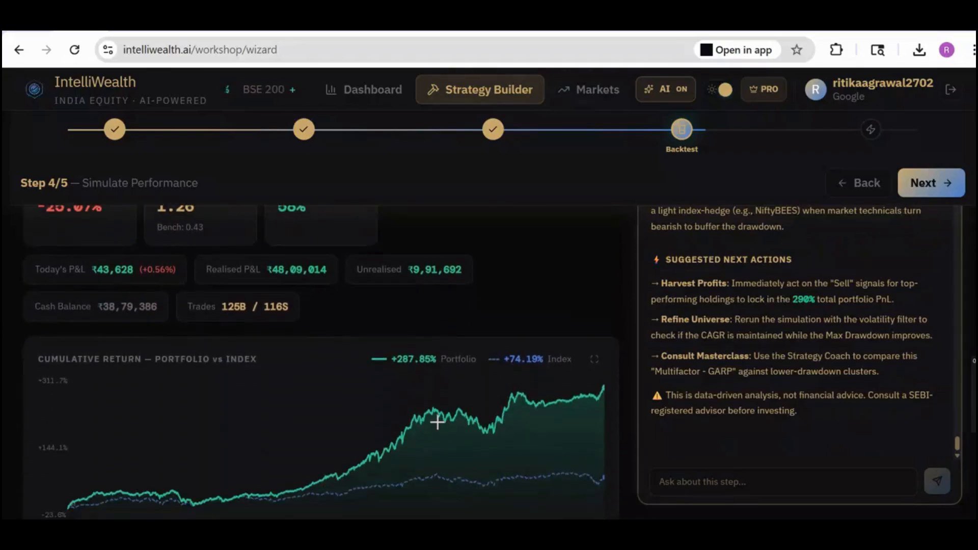
{"action": "scroll", "coordinate": [437, 422], "scroll_direction": "down", "scroll_amount": 5}
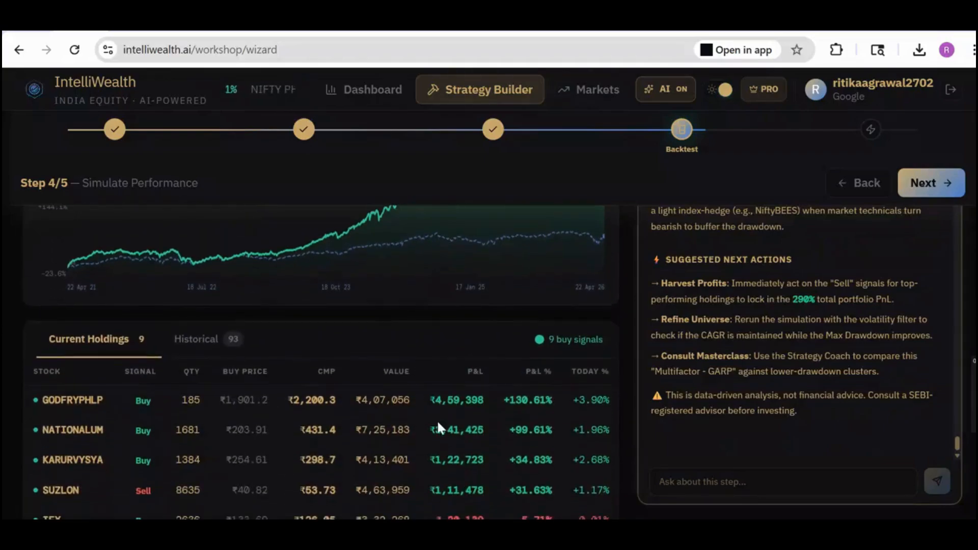
{"action": "scroll", "coordinate": [438, 427], "scroll_direction": "down", "scroll_amount": 5}
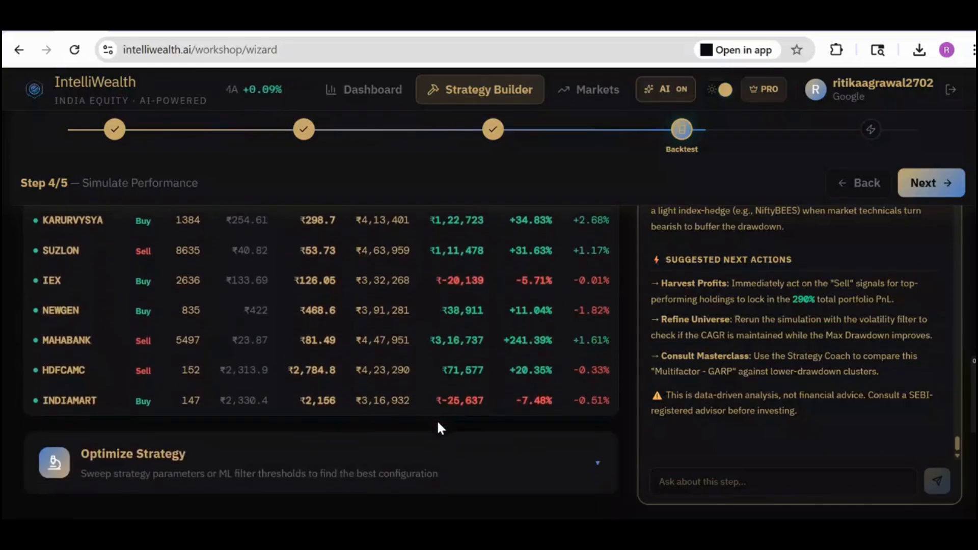
{"action": "scroll", "coordinate": [438, 423], "scroll_direction": "down", "scroll_amount": 2}
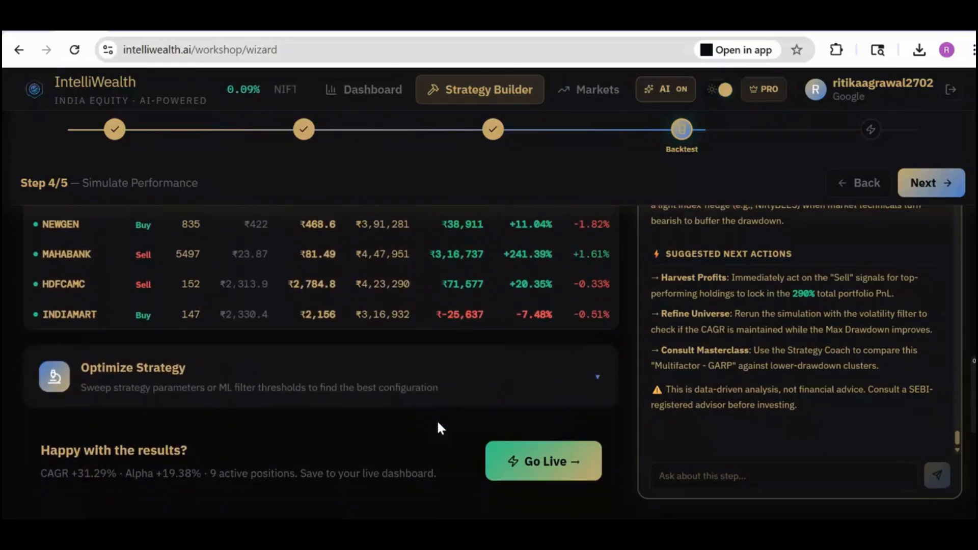
{"action": "left_click", "coordinate": [530, 465]}
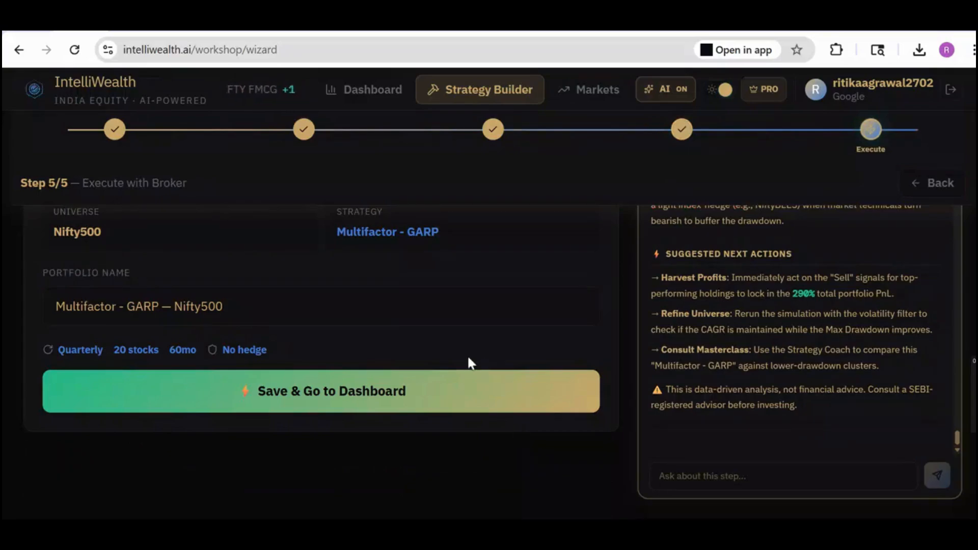
{"action": "left_click", "coordinate": [366, 393]}
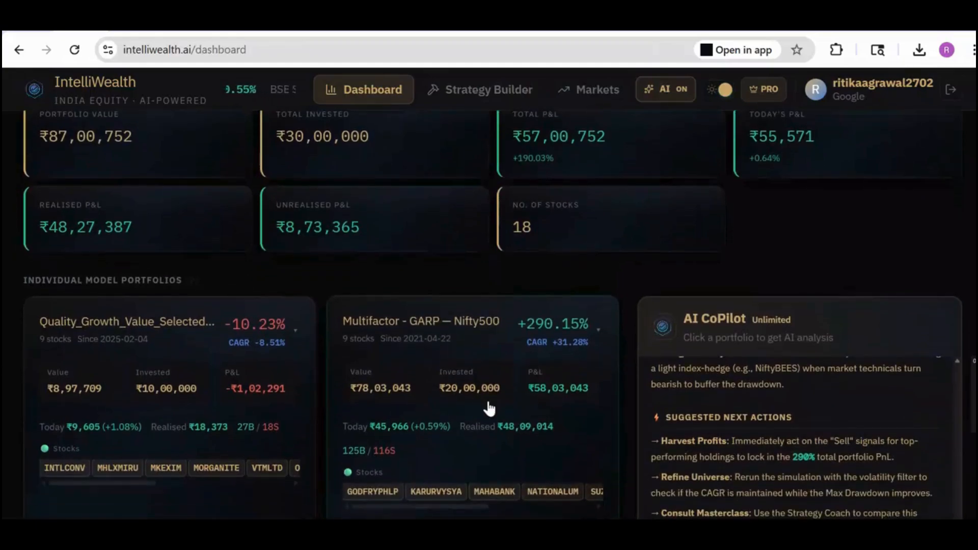
Step: Look through the stocks held in the Multifactor - GARP — Nifty500 portfolio on the dashboard
{"action": "scroll", "coordinate": [489, 408], "scroll_direction": "down", "scroll_amount": 1}
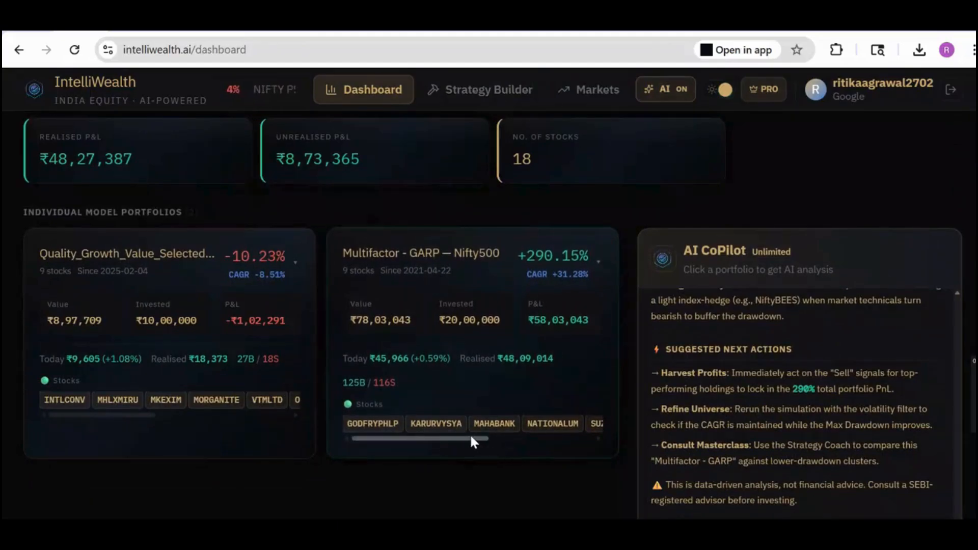
{"action": "left_click_drag", "start_coordinate": [471, 437], "coordinate": [582, 434]}
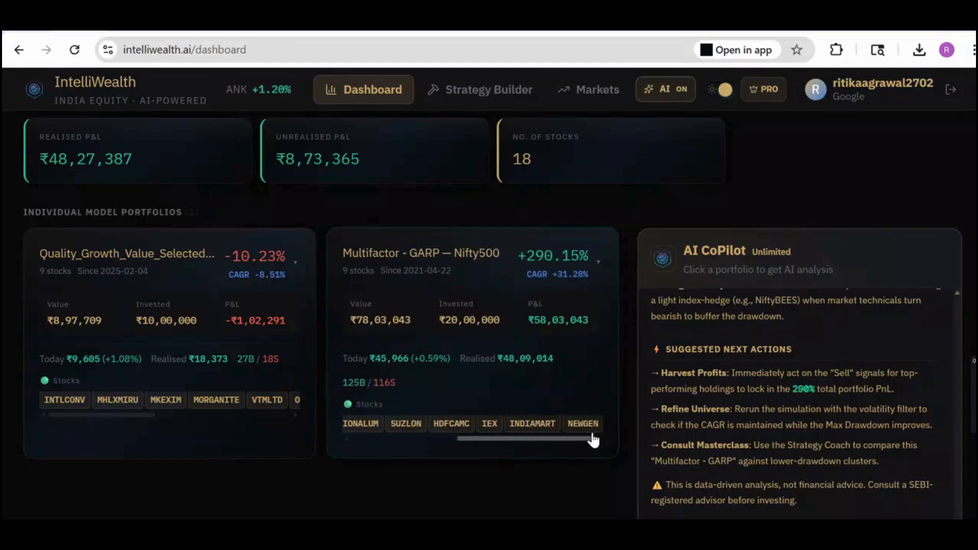